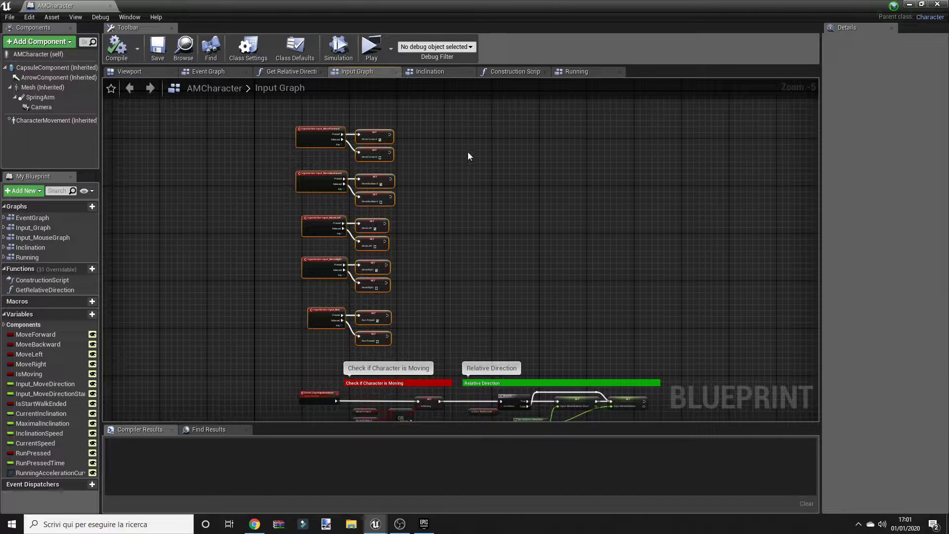
Delete the five InputAction event groups from the Input Graph and recompile AMCharacter.
key("Delete")
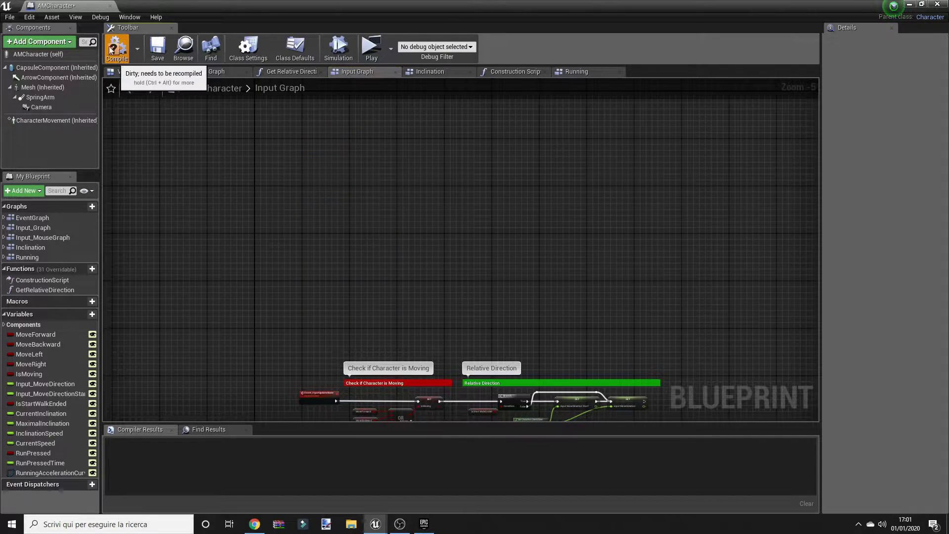
left_click(117, 48)
In Project Settings > Engine > Input, remove the Input_MoveForward, MoveBackward, MoveLeft and MoveRight action mappings.
left_click(29, 17)
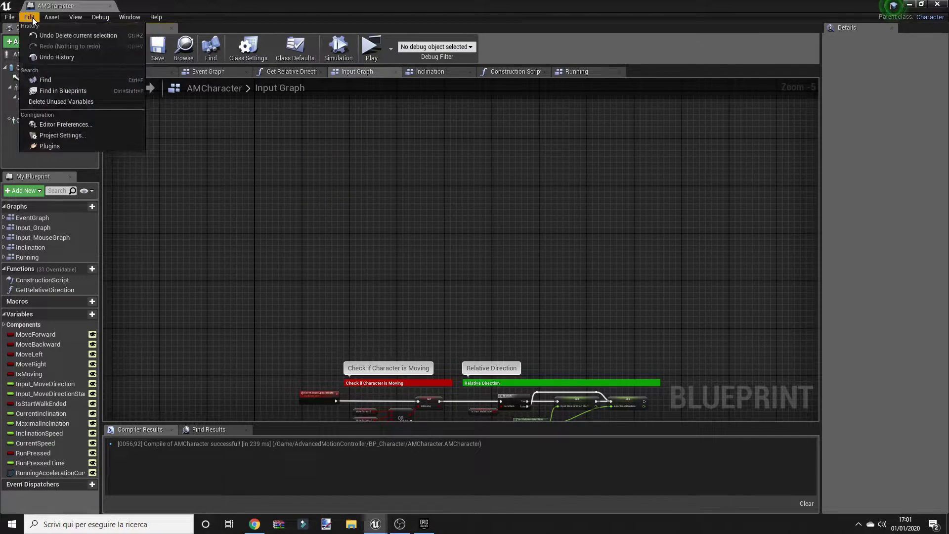
left_click(69, 135)
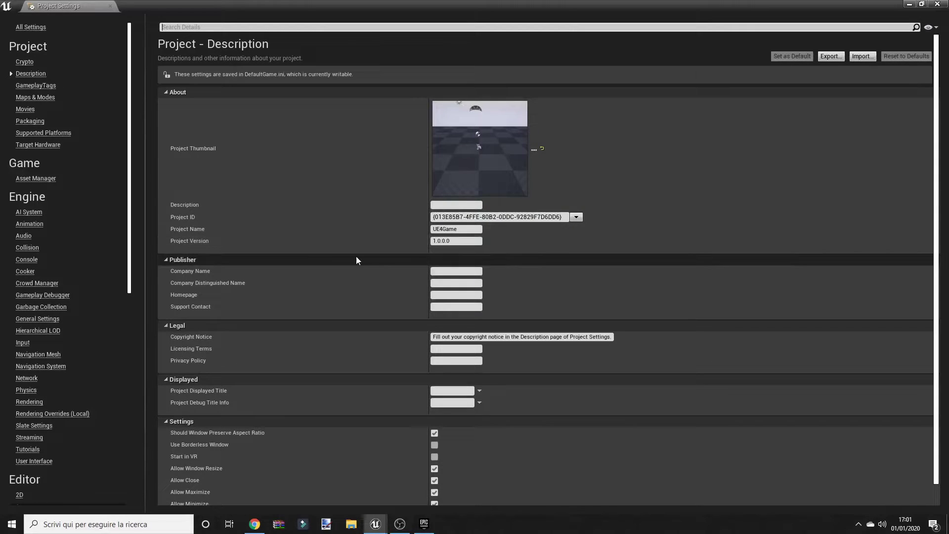
left_click(22, 342)
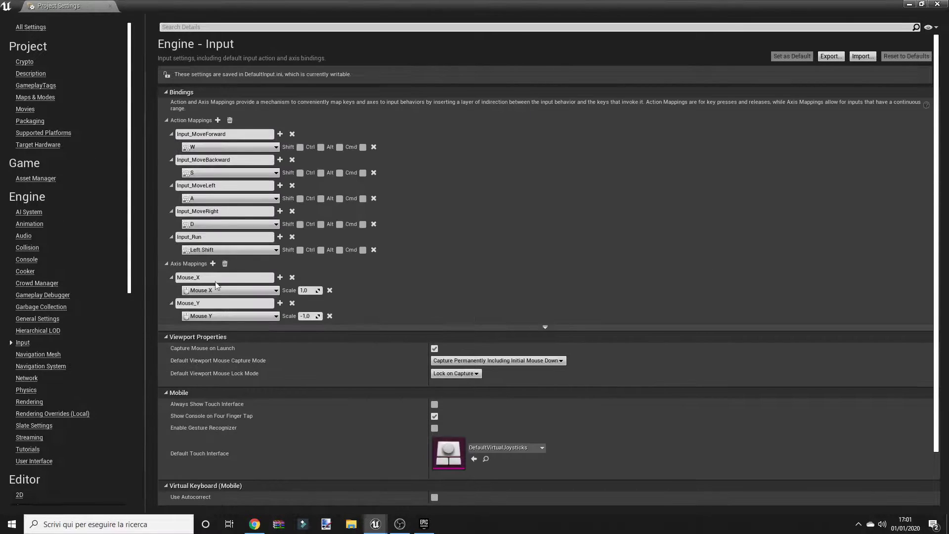
left_click(292, 134)
left_click(292, 134)
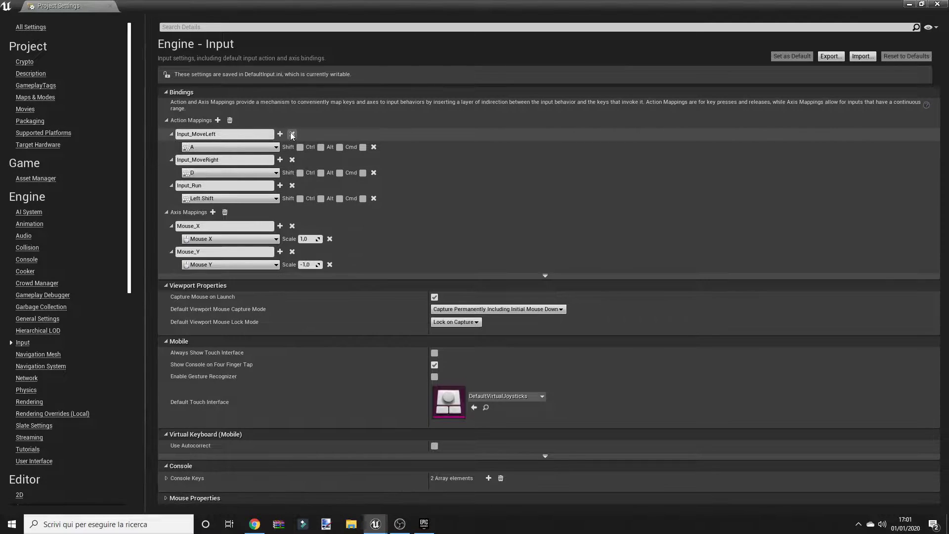
left_click(292, 134)
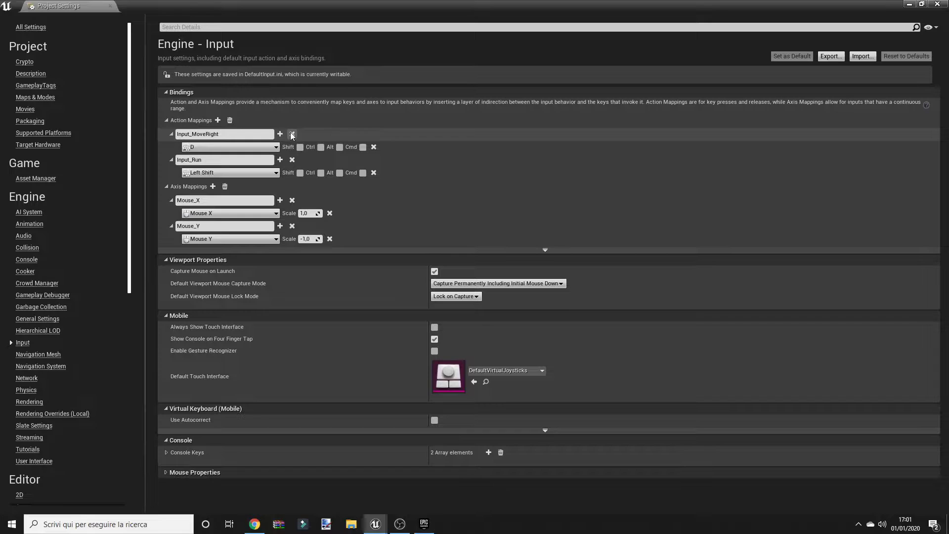
left_click(292, 134)
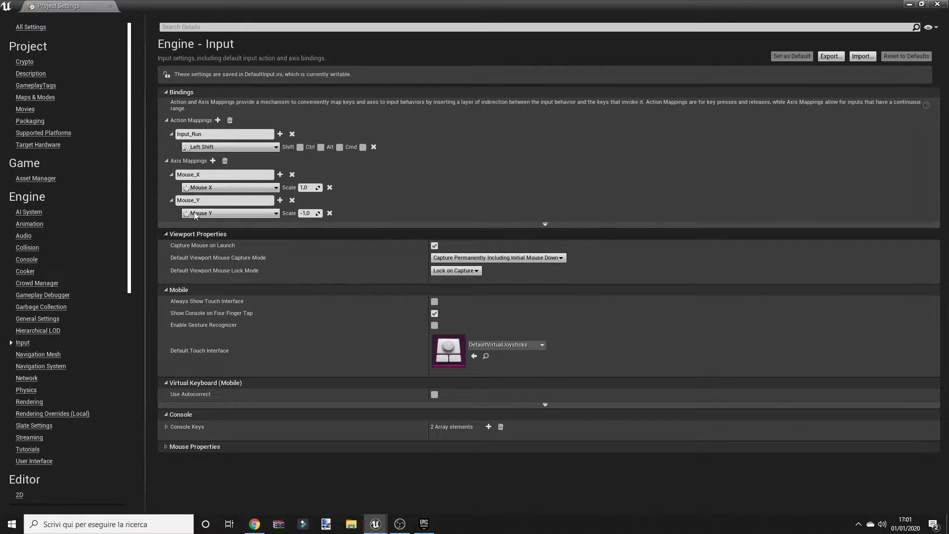
Add NewAxisMapping_0 and NewAxisMapping_1 with two key slots each, removing the extra _2 and _3 groups.
left_click(213, 160)
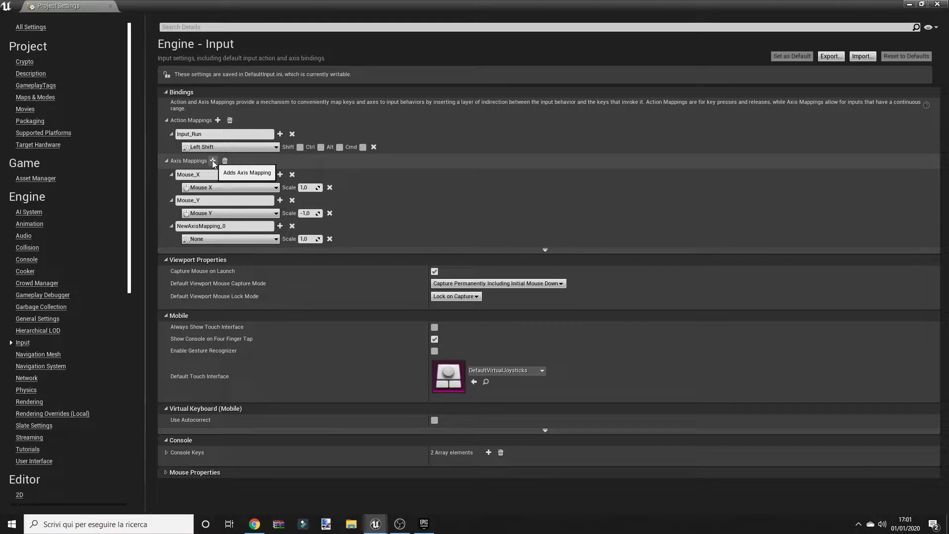
left_click(213, 162)
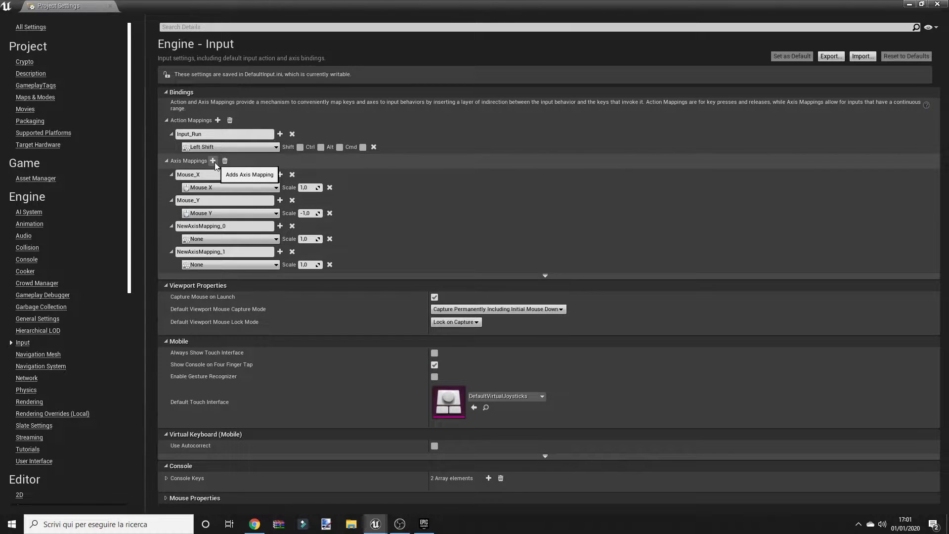
left_click(212, 160)
left_click(213, 161)
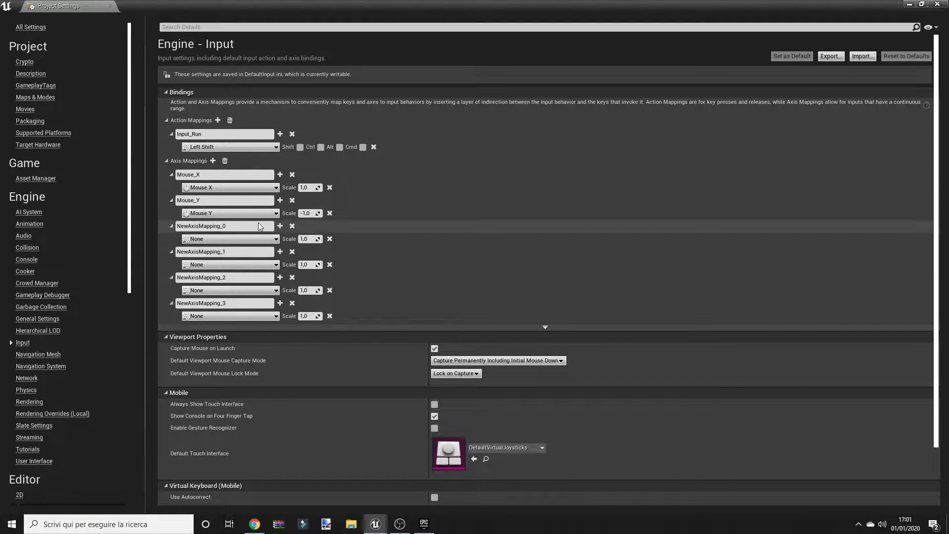
left_click(280, 226)
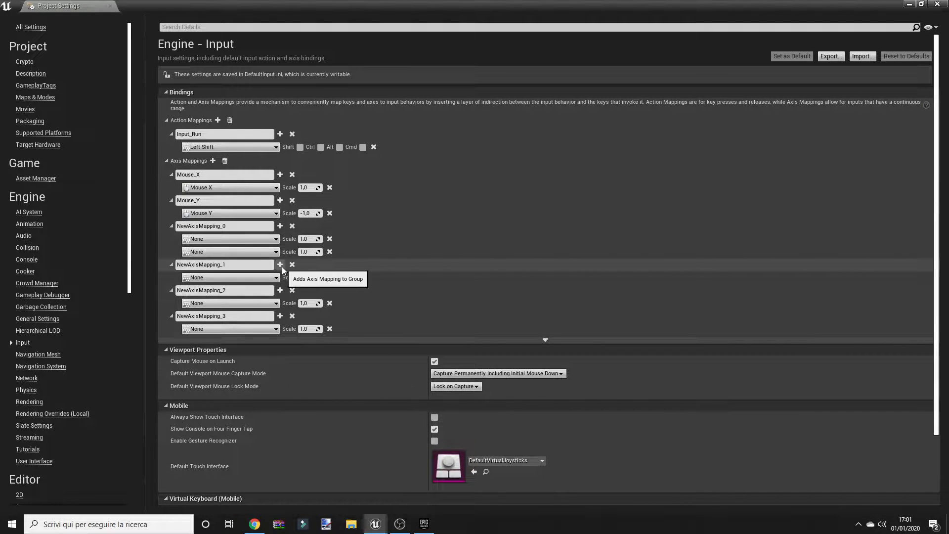
left_click(280, 265)
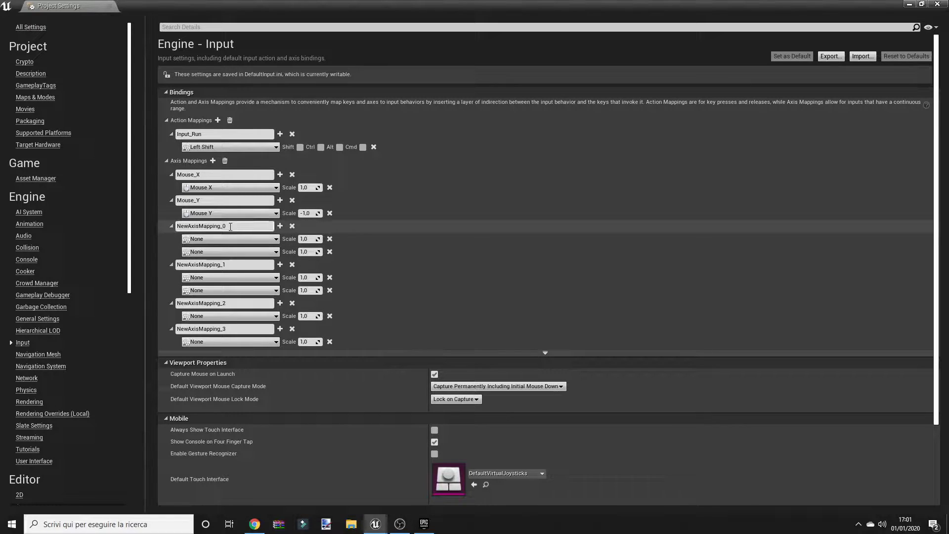
left_click(292, 304)
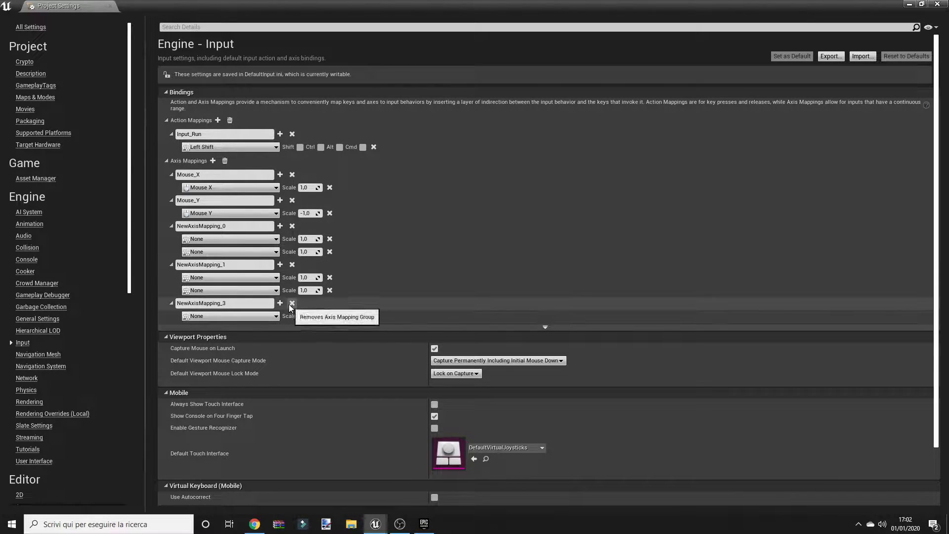
left_click(292, 304)
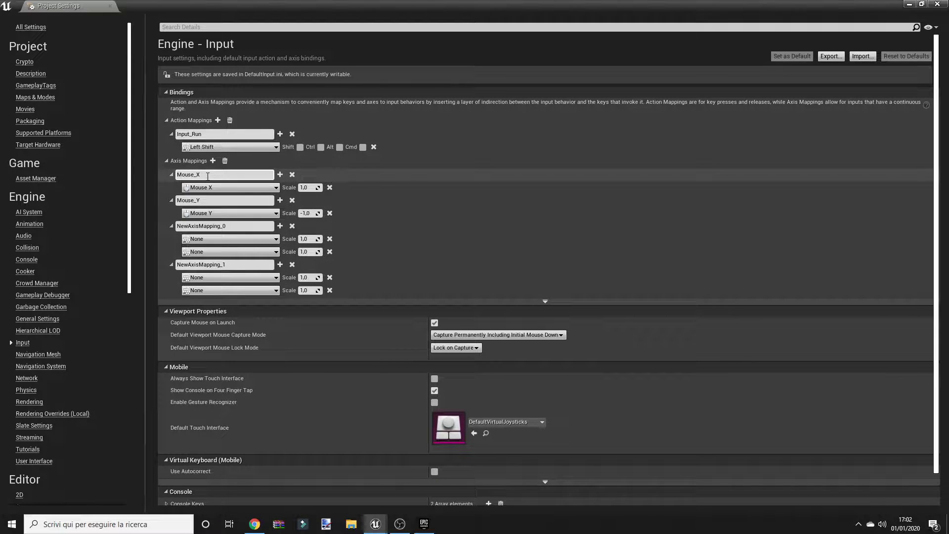
left_click(233, 226)
Rename NewAxisMapping_0 to MoveForward and NewAxisMapping_1 to MoveRight.
type("Mov")
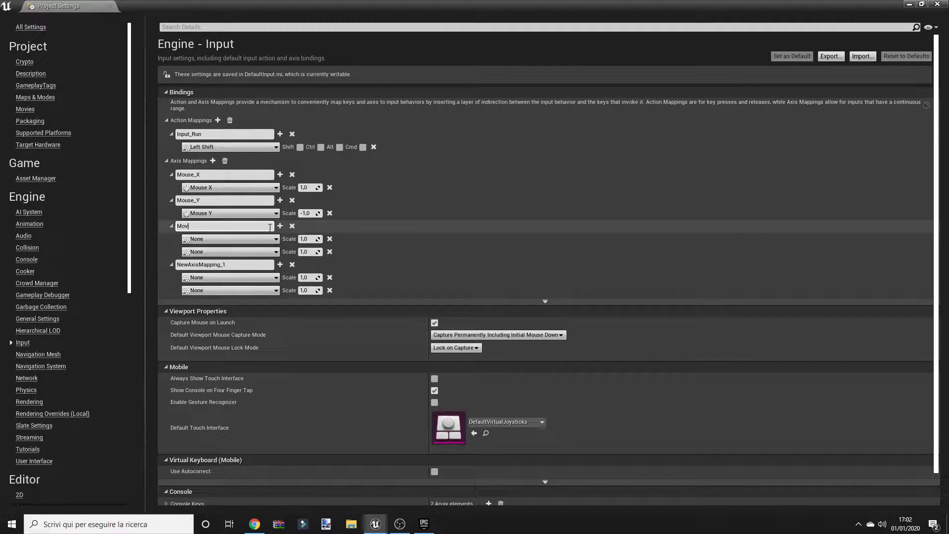
key("Return")
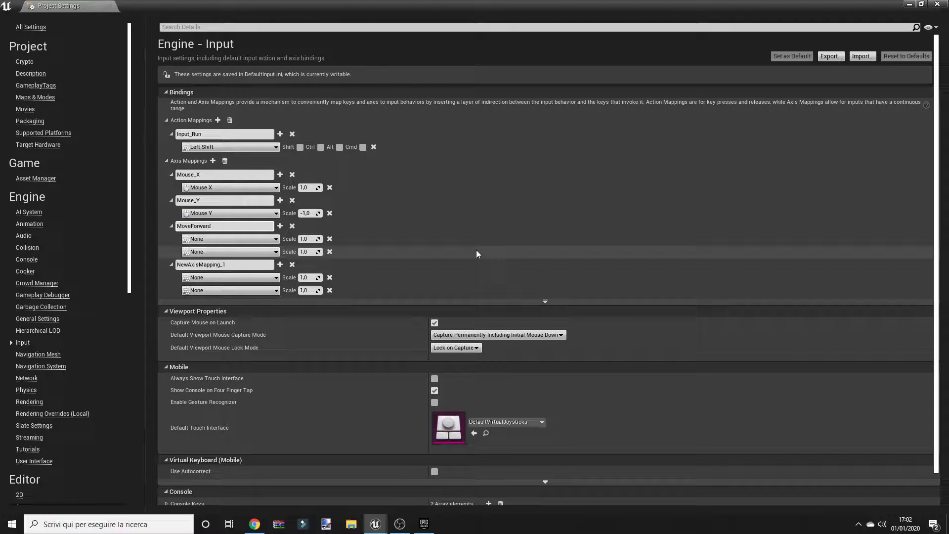
left_click(233, 267)
type("Mo")
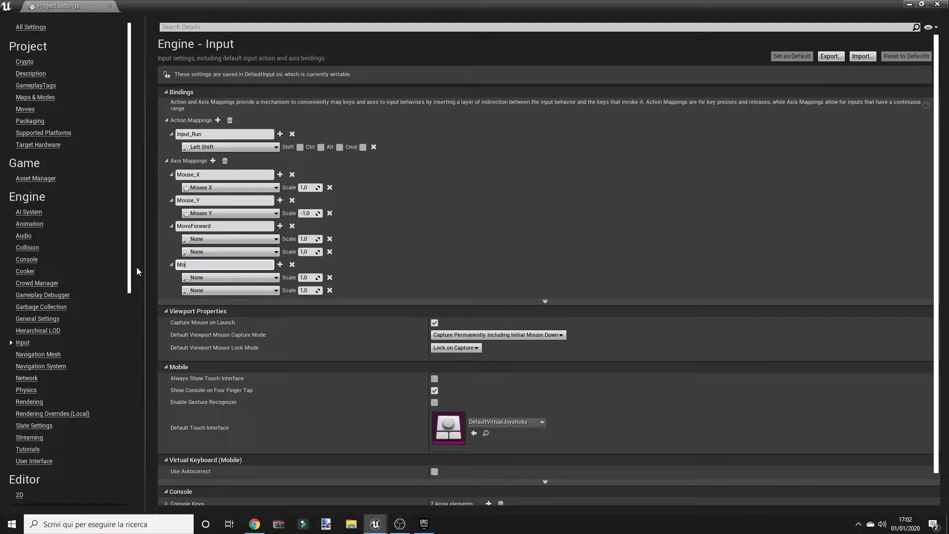
type("veRi")
type("ght")
key("Return")
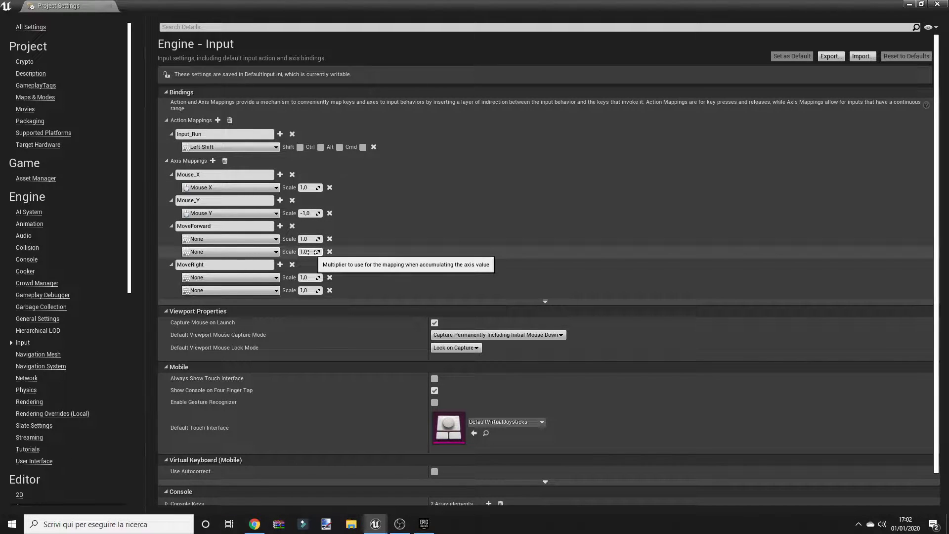
Bind W and S as the two keys of the MoveForward axis mapping.
left_click(248, 241)
type("W")
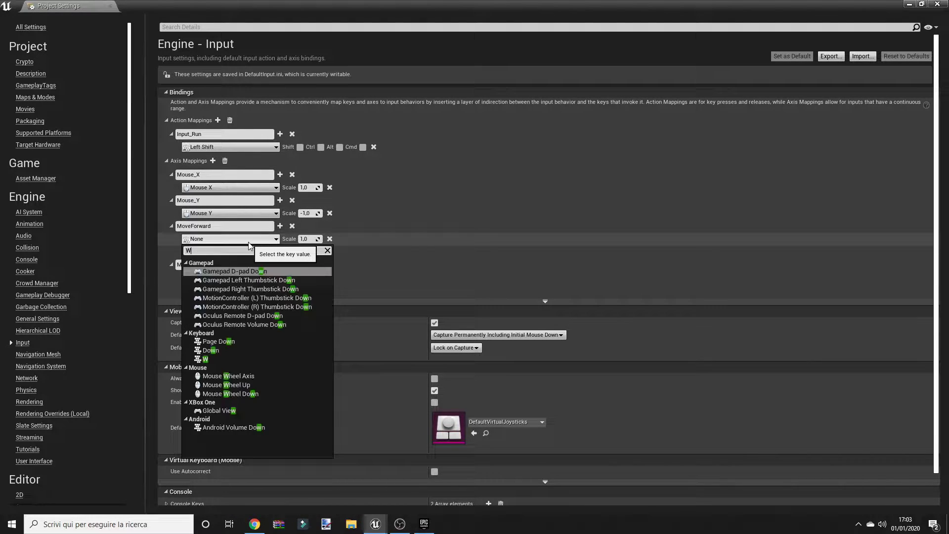
left_click(206, 357)
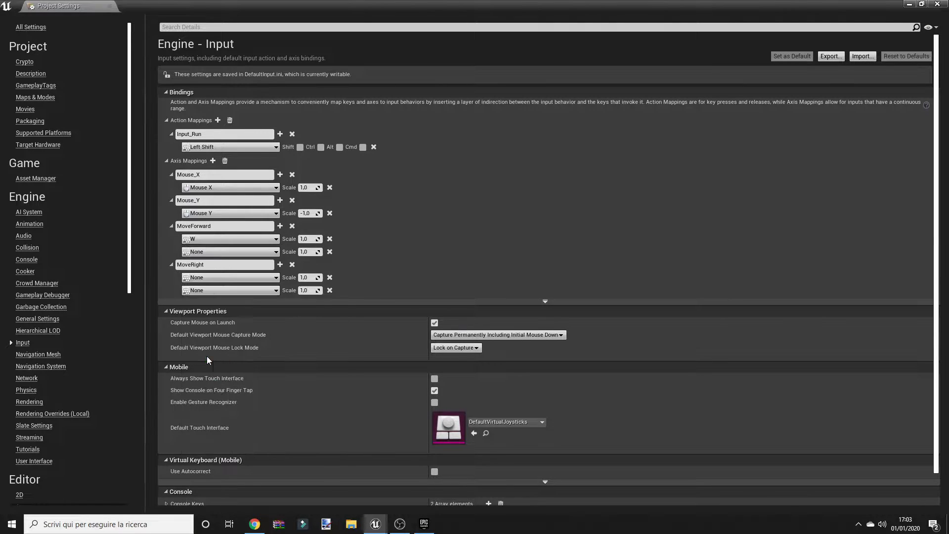
left_click(238, 255)
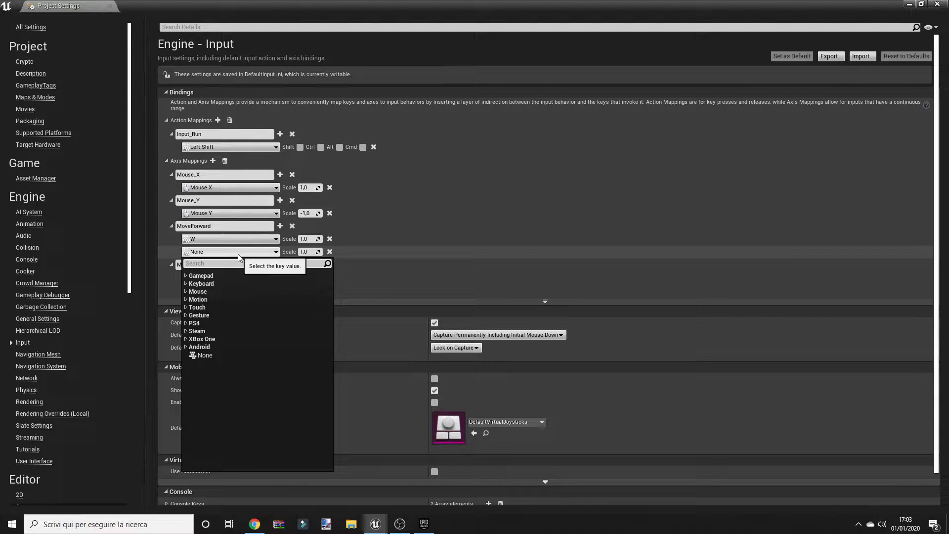
type("S")
scroll(230, 396, "down", 5)
scroll(230, 400, "down", 5)
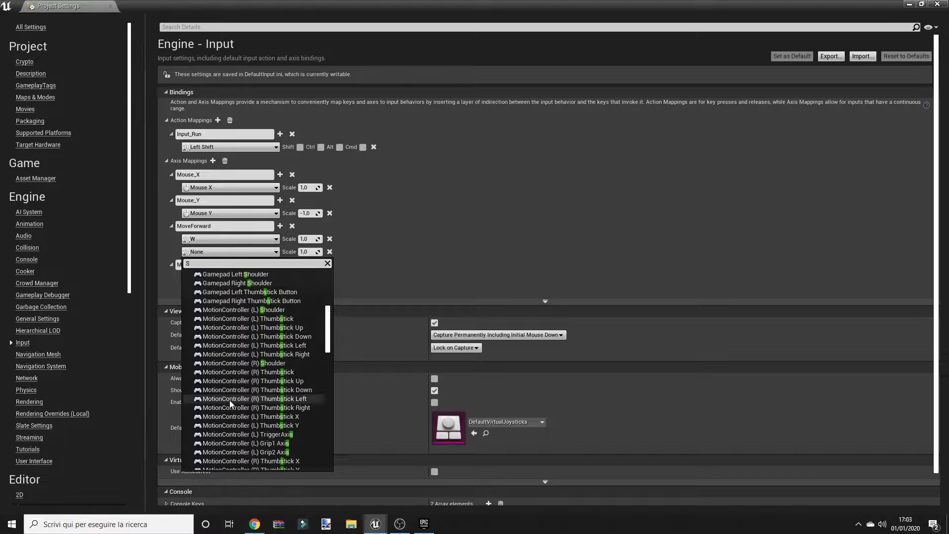
scroll(230, 404, "down", 5)
scroll(231, 404, "down", 5)
scroll(231, 404, "down", 5)
scroll(229, 411, "down", 5)
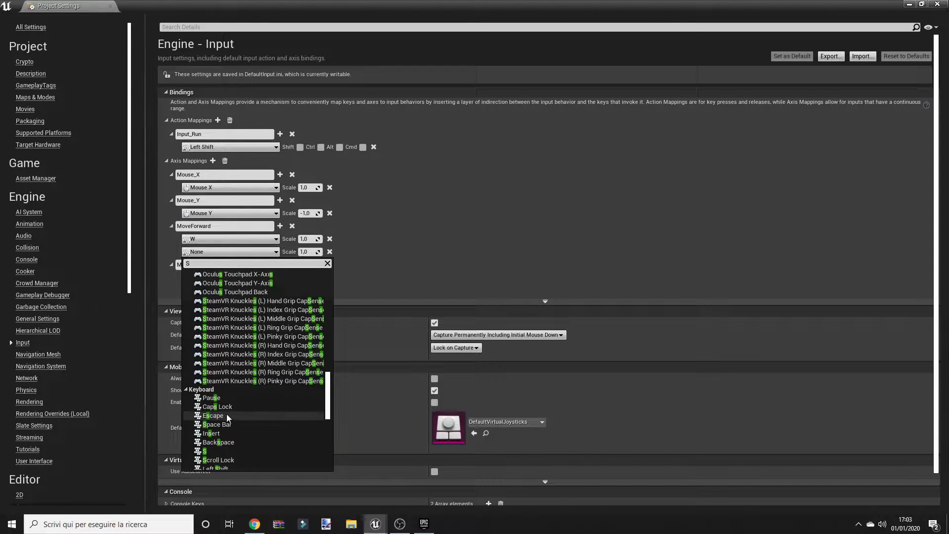
left_click(206, 451)
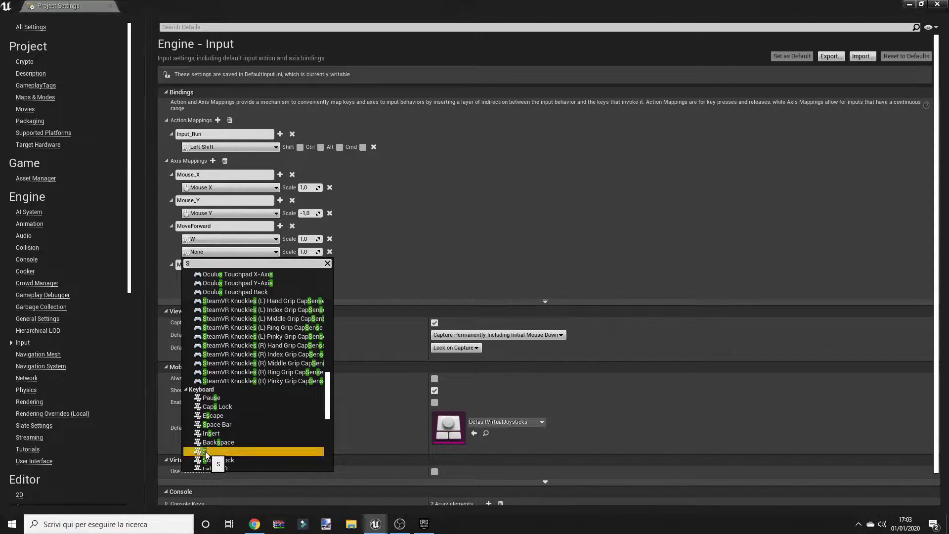
Bind A and D as the two keys of the MoveRight axis mapping.
left_click(276, 278)
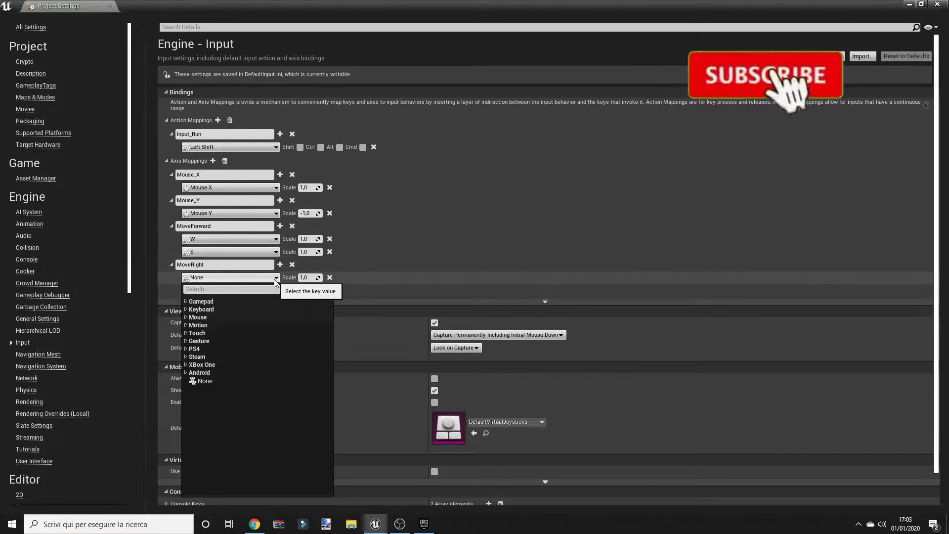
type("A")
scroll(312, 394, "down", 3)
scroll(296, 429, "down", 3)
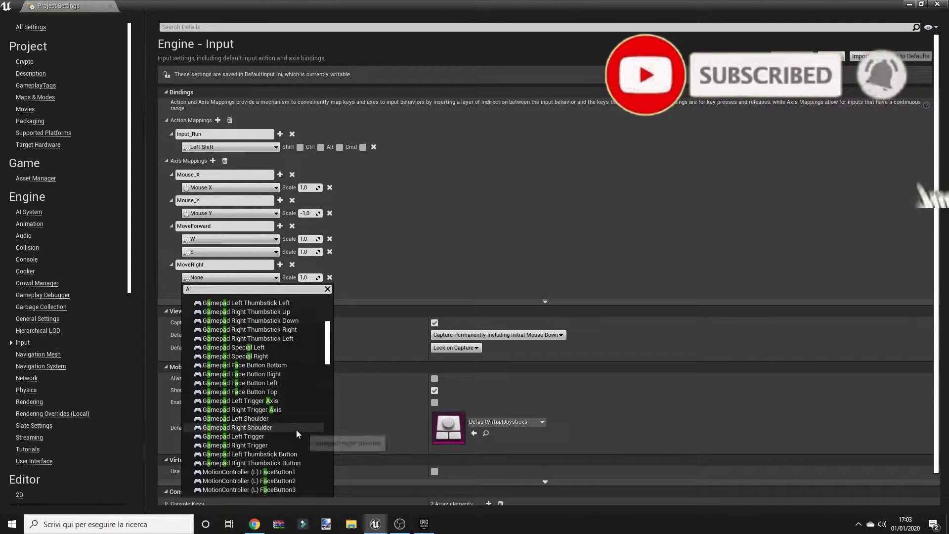
scroll(296, 429, "down", 3)
scroll(295, 432, "down", 5)
scroll(302, 440, "down", 5)
scroll(287, 448, "down", 5)
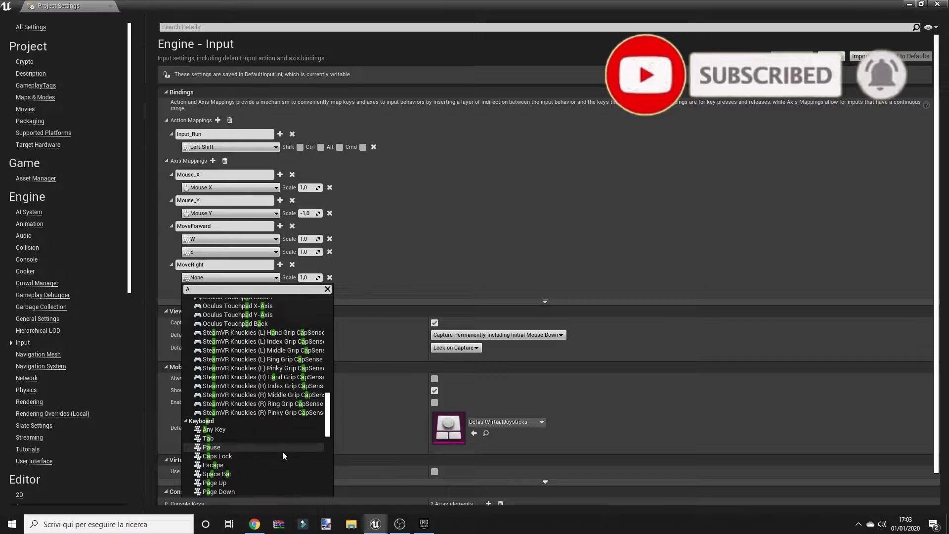
scroll(233, 430, "down", 3)
left_click(205, 446)
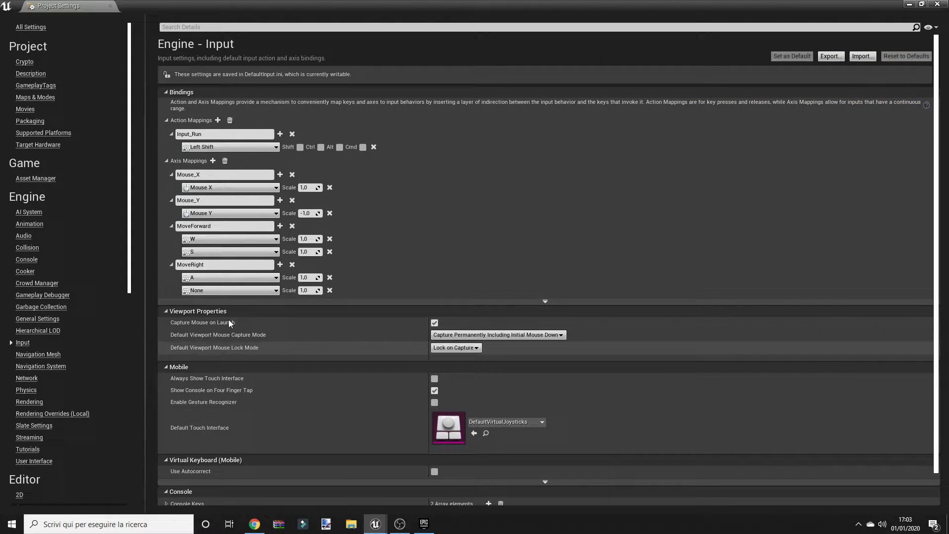
left_click(235, 293)
type("D")
scroll(270, 421, "down", 5)
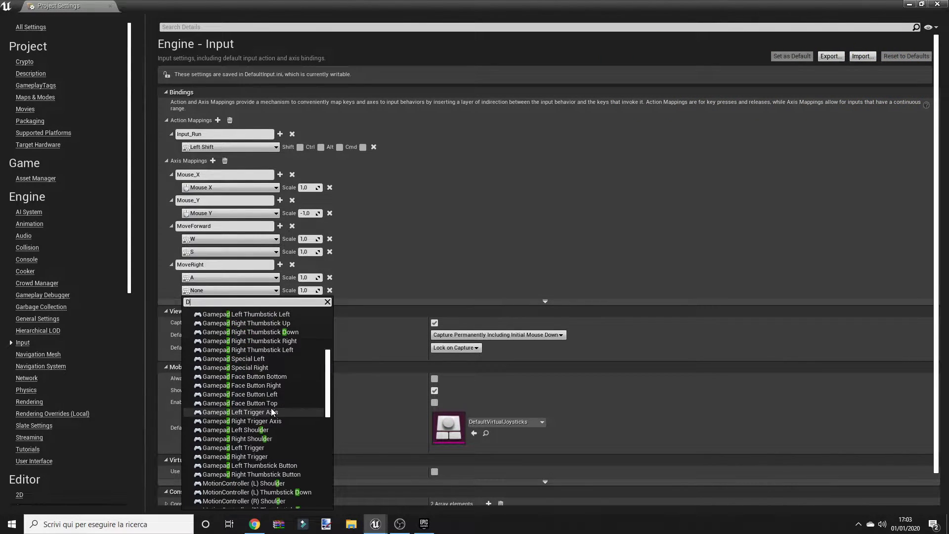
scroll(270, 421, "down", 5)
scroll(270, 421, "down", 2)
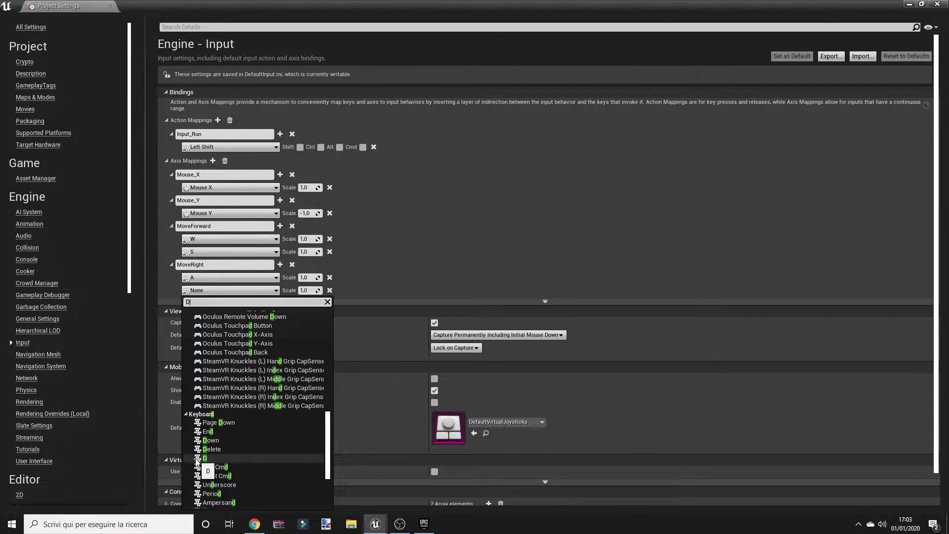
left_click(213, 451)
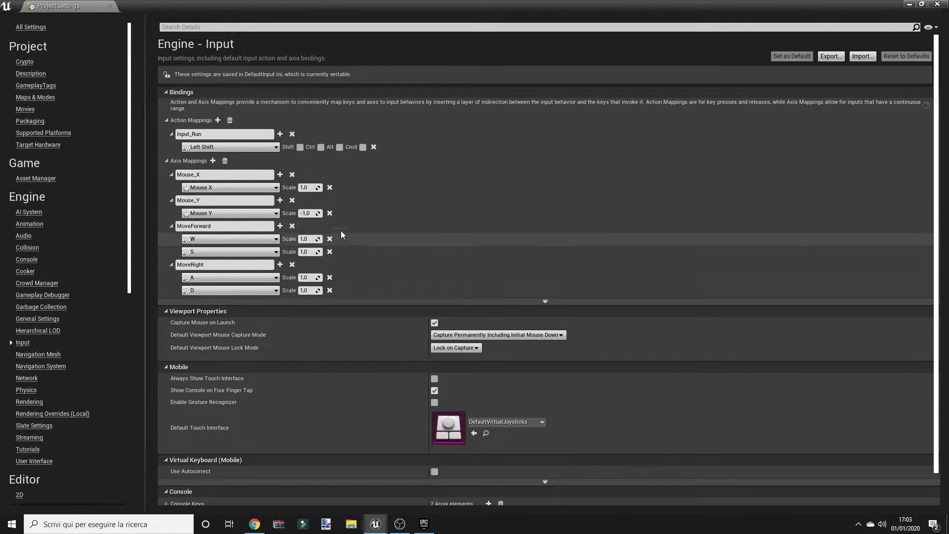
Set the scale of the S and A keys to -1.0.
left_click(304, 253)
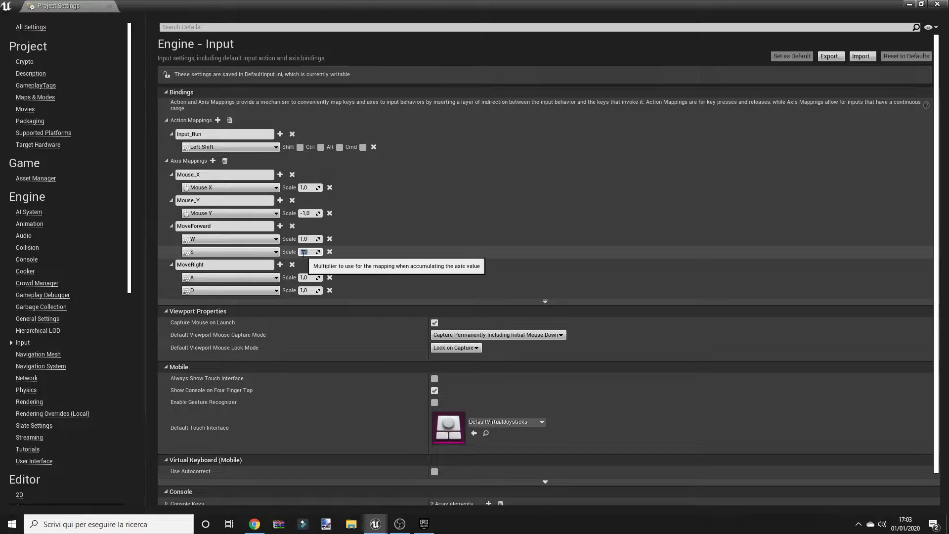
type("-1")
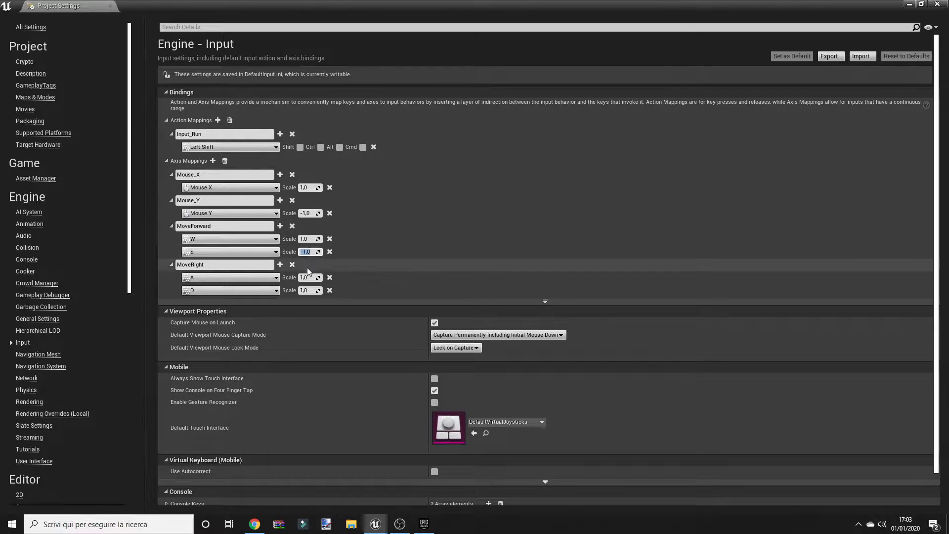
left_click(305, 278)
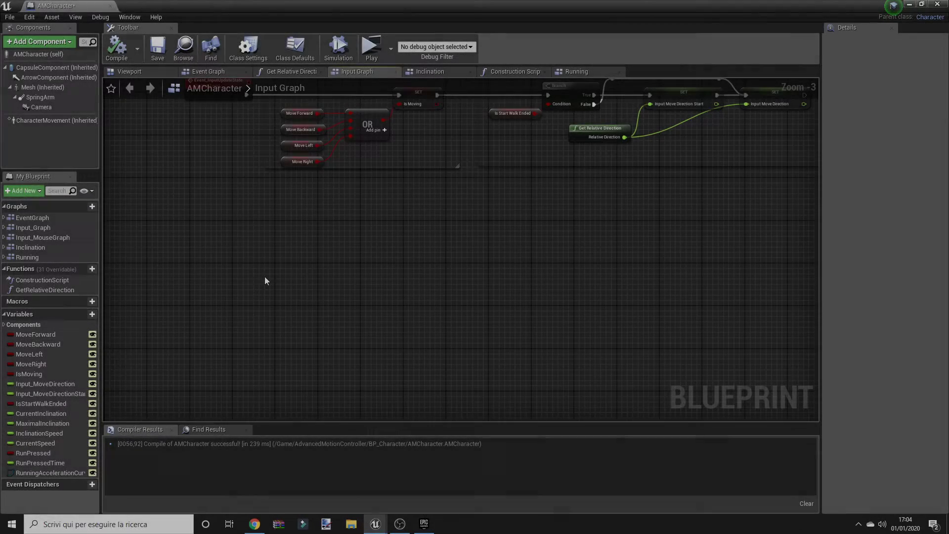
Add a Get Control Rotation node wired into a Break Rotator.
right_click(266, 281)
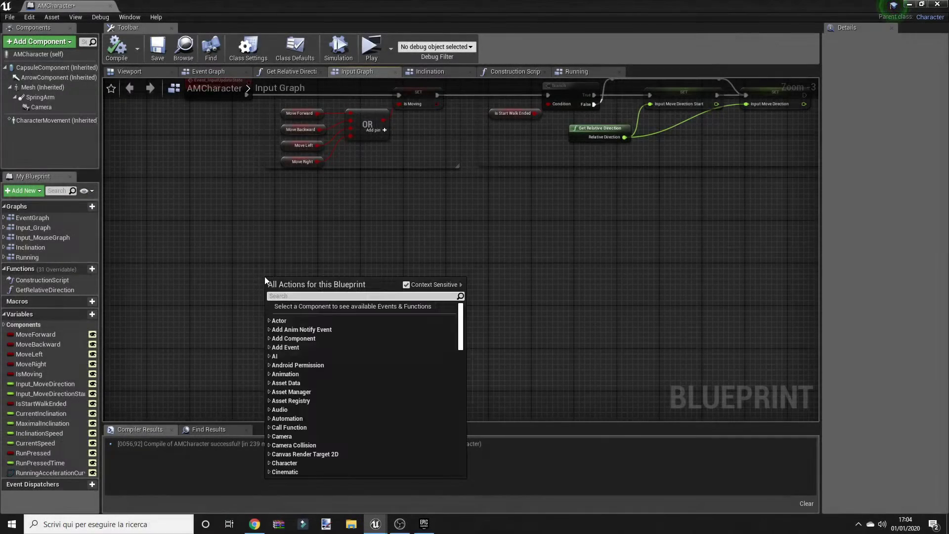
type("get contro")
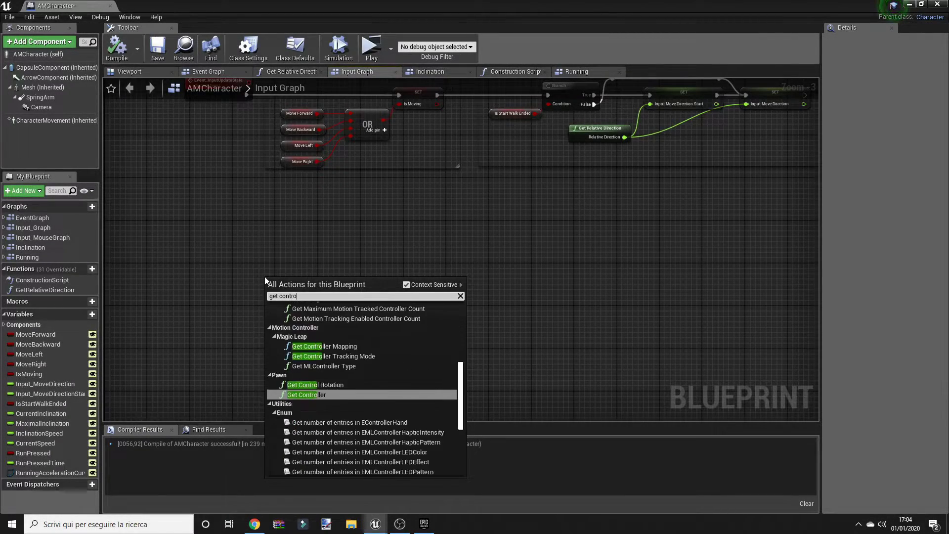
type("l r")
key("Return")
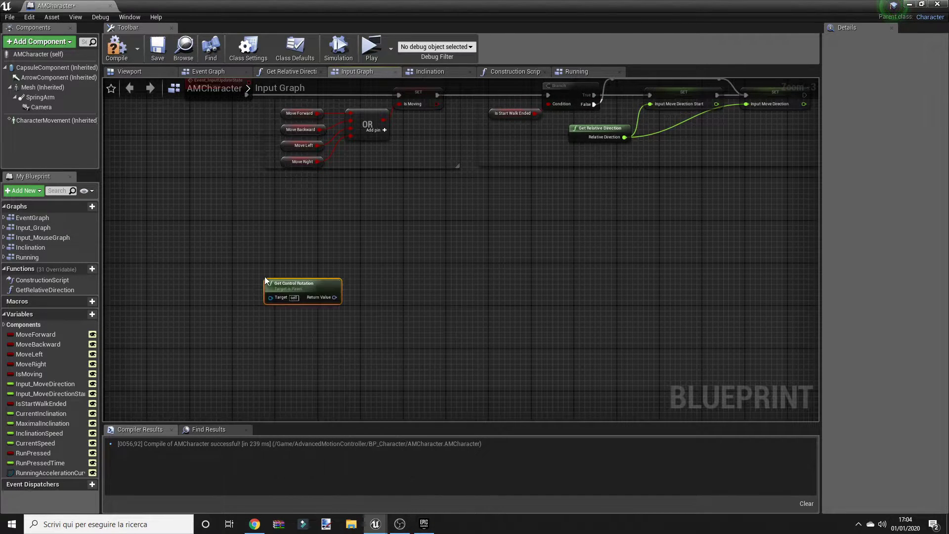
scroll(265, 277, "up", 1)
scroll(265, 277, "up", 1)
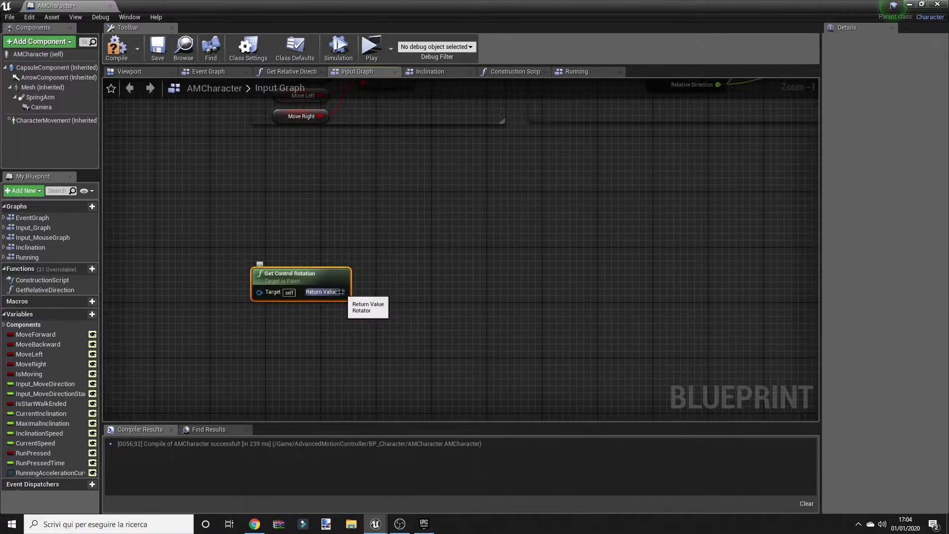
left_click_drag(341, 292, 373, 296)
type("break")
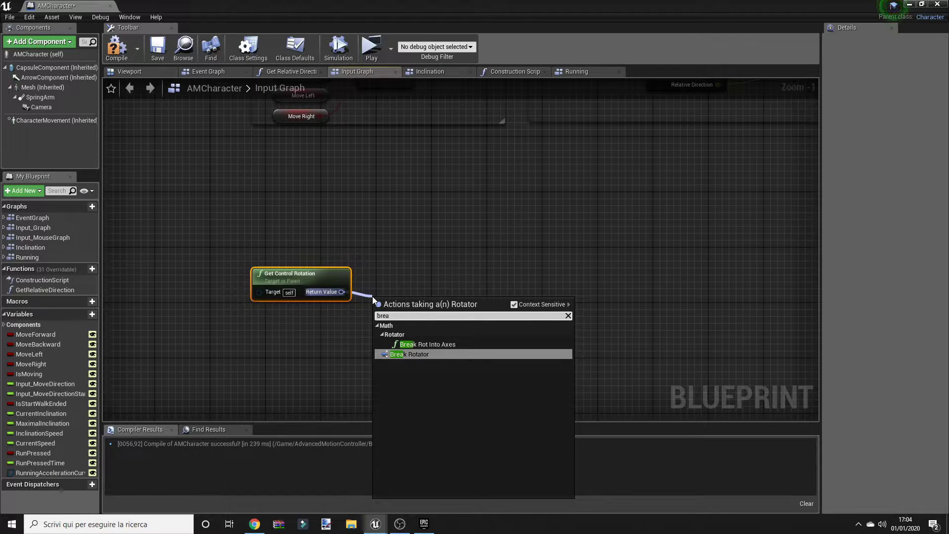
key("Return")
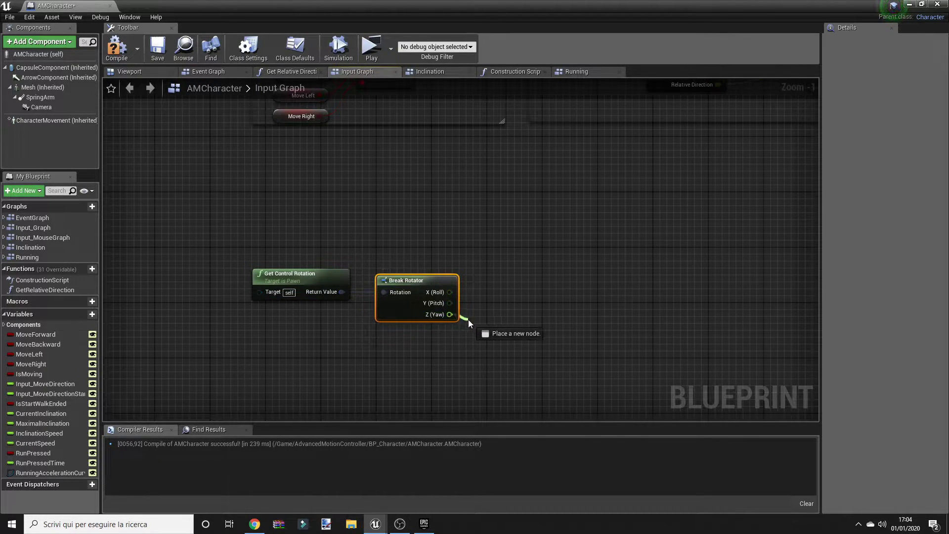
Feed the Break Rotator's Z (Yaw) into a new Make Rotator's Yaw input.
left_click_drag(451, 315, 468, 319)
type("make rota")
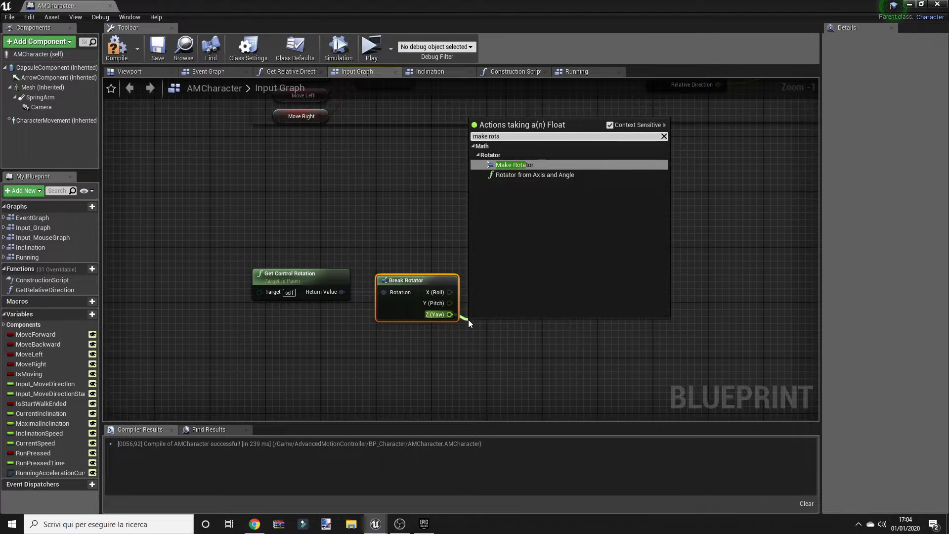
key("Return")
left_click_drag(474, 334, 475, 360, "ctrl")
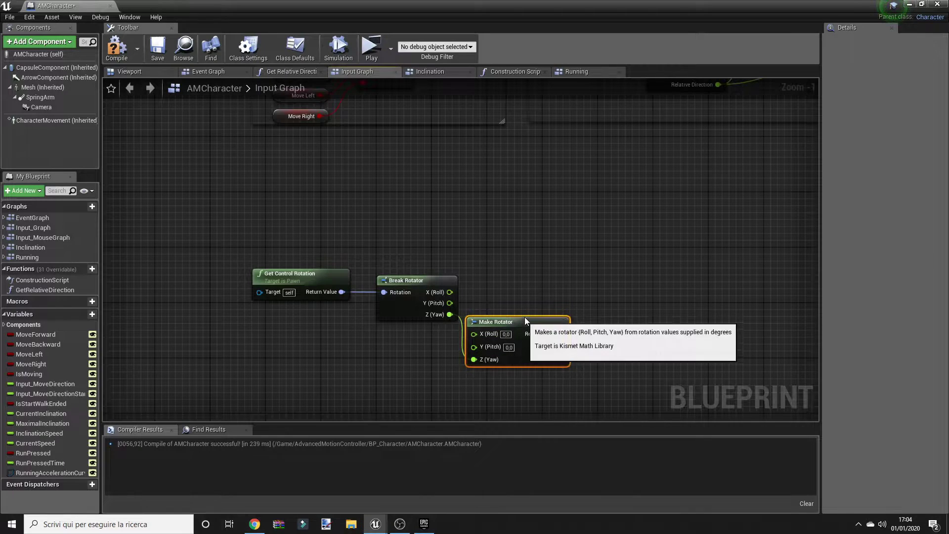
left_click_drag(526, 322, 525, 276)
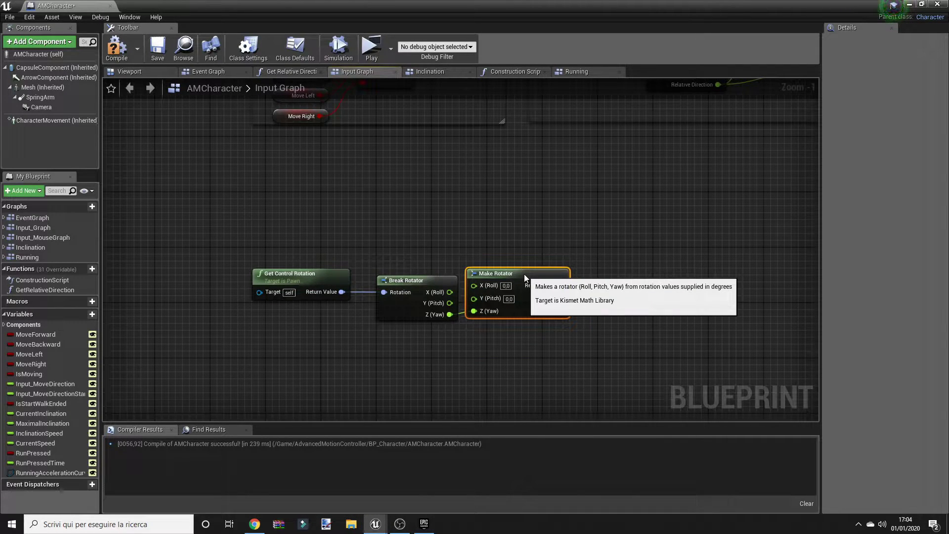
right_click_drag(524, 274, 393, 269)
Connect the Make Rotator output to a Get Forward Vector node.
left_click_drag(429, 281, 467, 254)
type("fo")
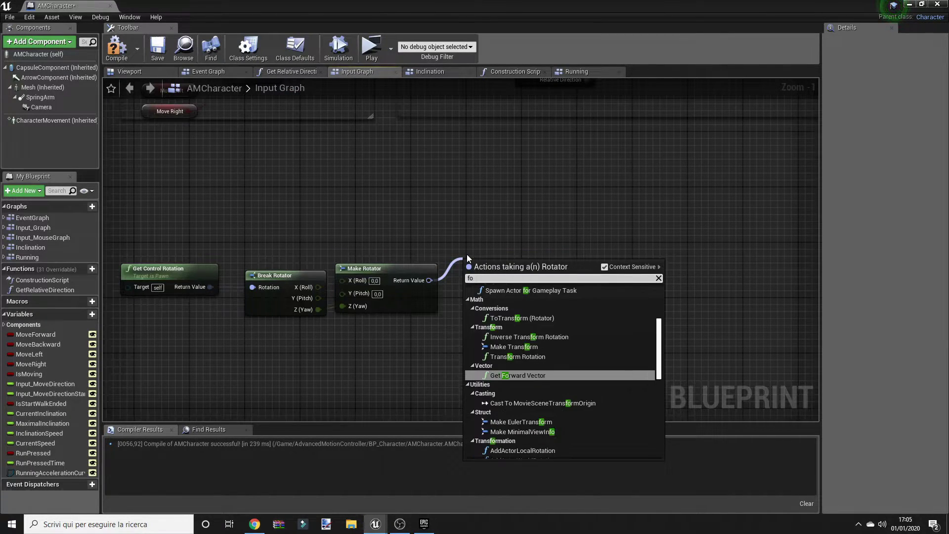
type("w")
key("BackSpace")
key("BackSpace")
key("BackSpace")
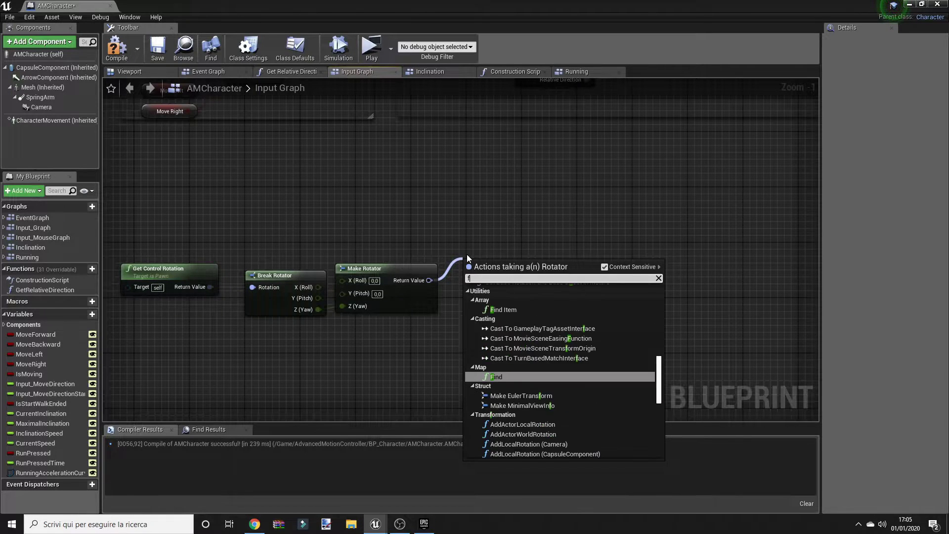
key("BackSpace")
type("ge")
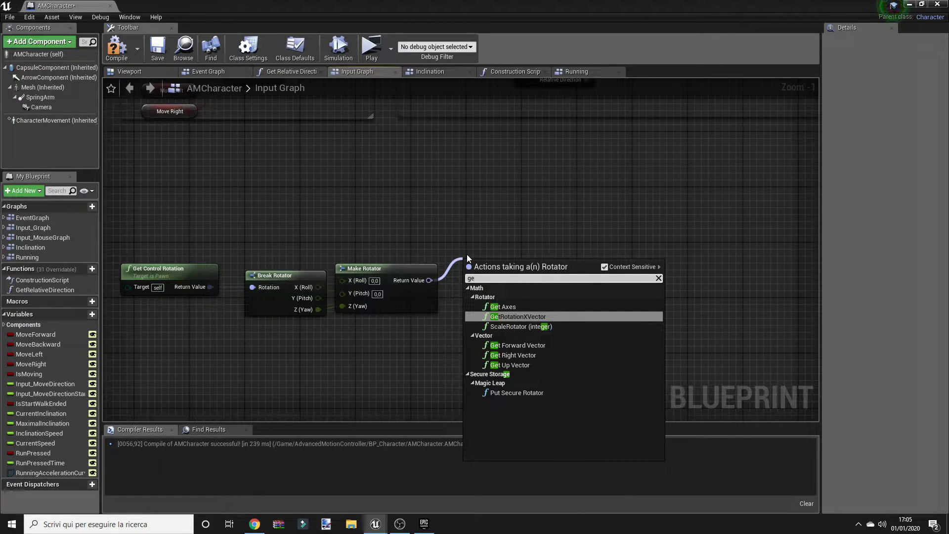
key("Down")
key("Down")
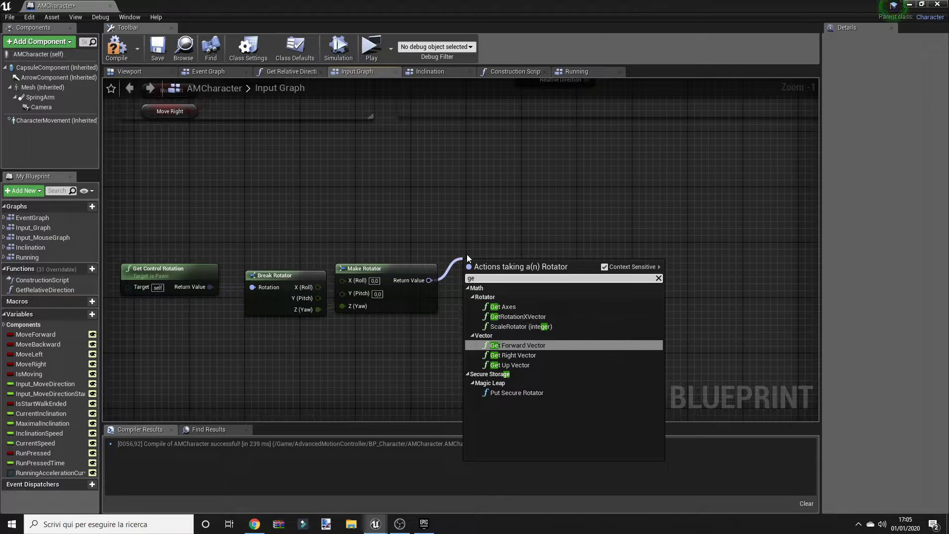
key("Down")
key("Up")
key("Return")
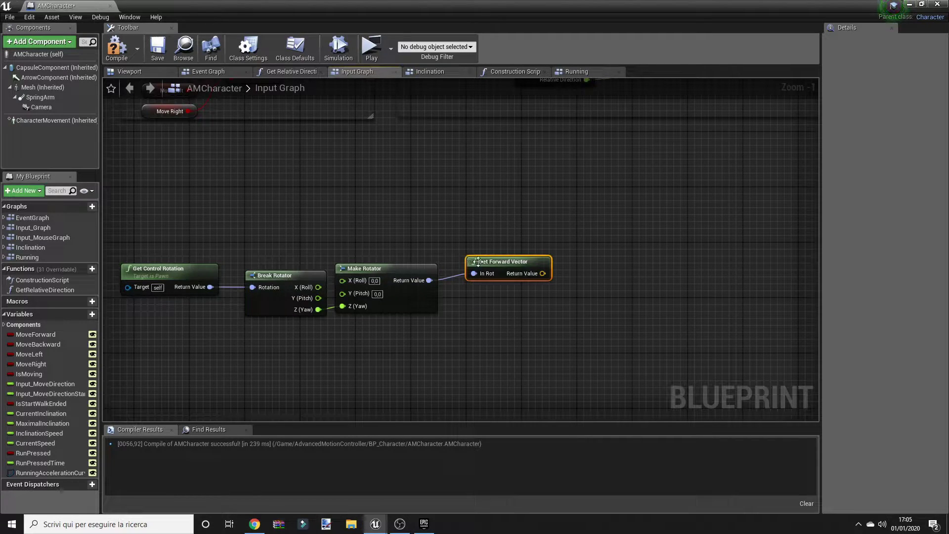
left_click_drag(533, 258, 520, 243)
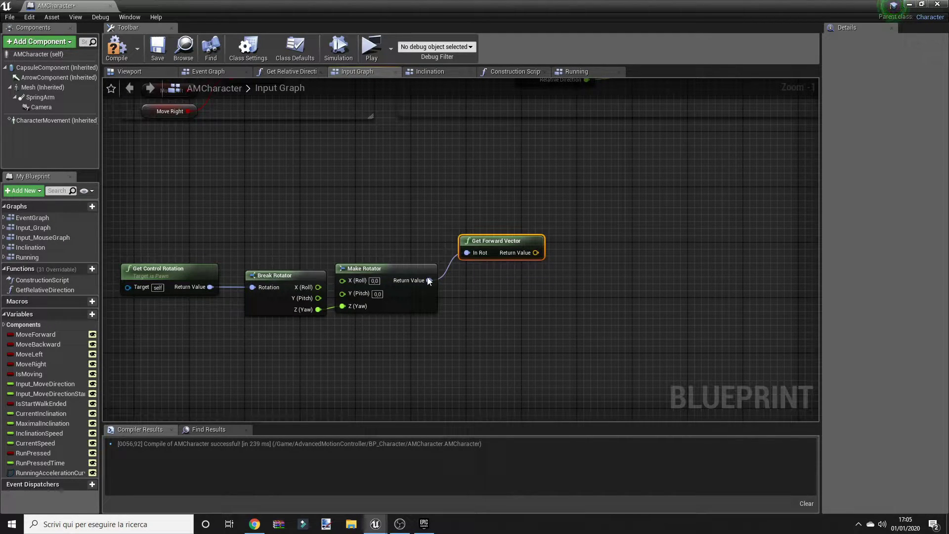
Connect the Make Rotator output to a Get Right Vector node and reposition the five-node chain.
left_click_drag(429, 281, 457, 292)
type("g")
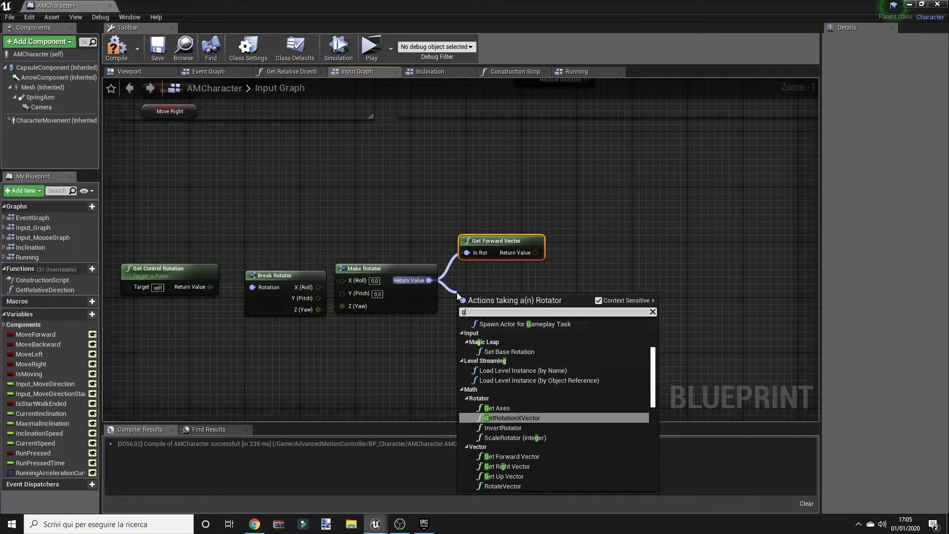
type("et right")
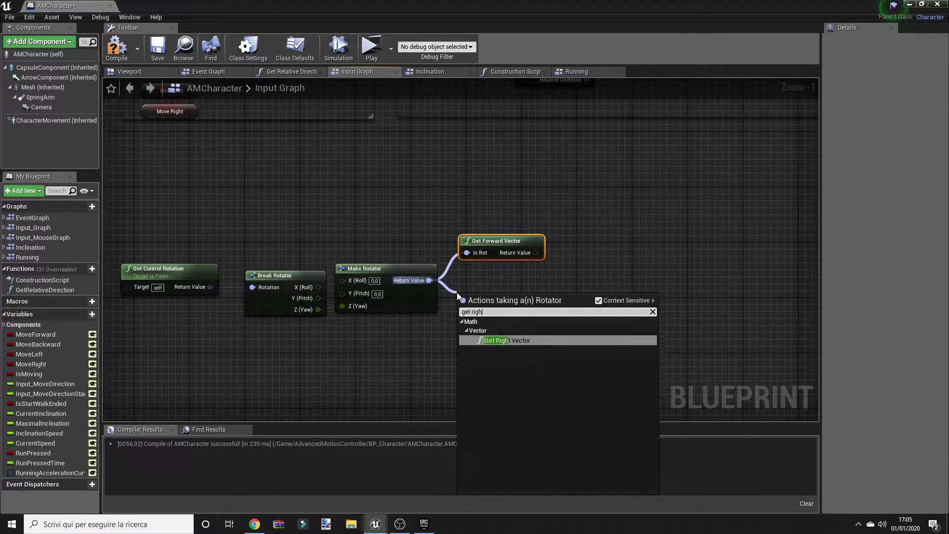
key("Return")
left_click(655, 309)
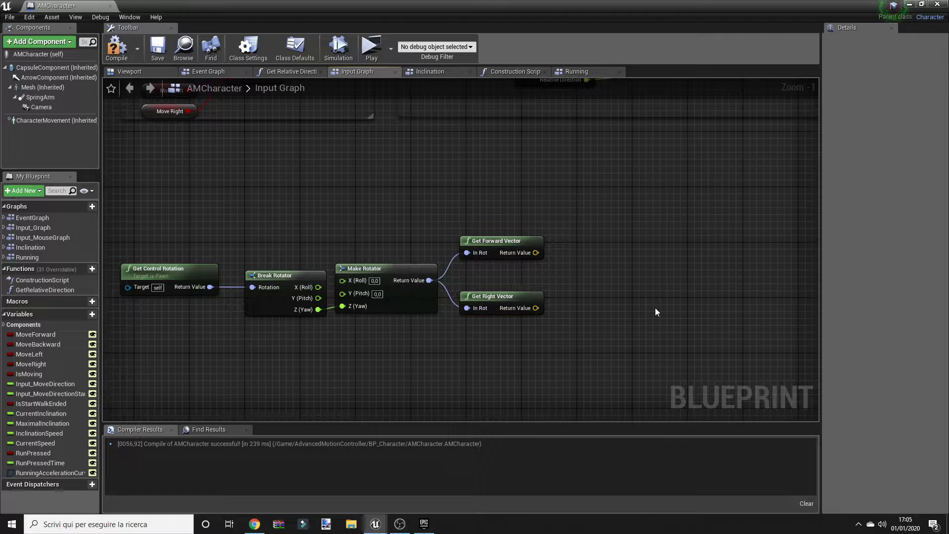
right_click_drag(656, 308, 637, 325)
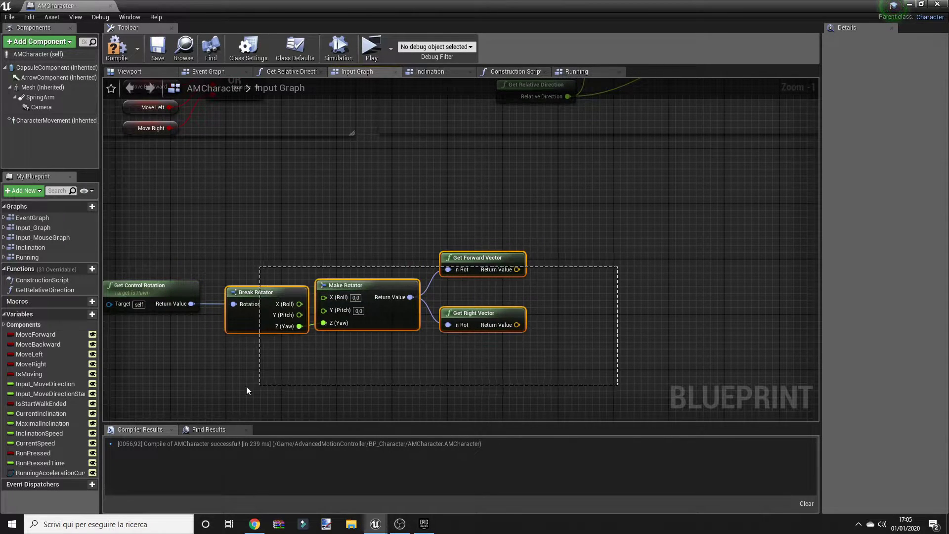
left_click_drag(619, 270, 174, 384)
scroll(176, 384, "down", 2)
right_click_drag(191, 378, 241, 299)
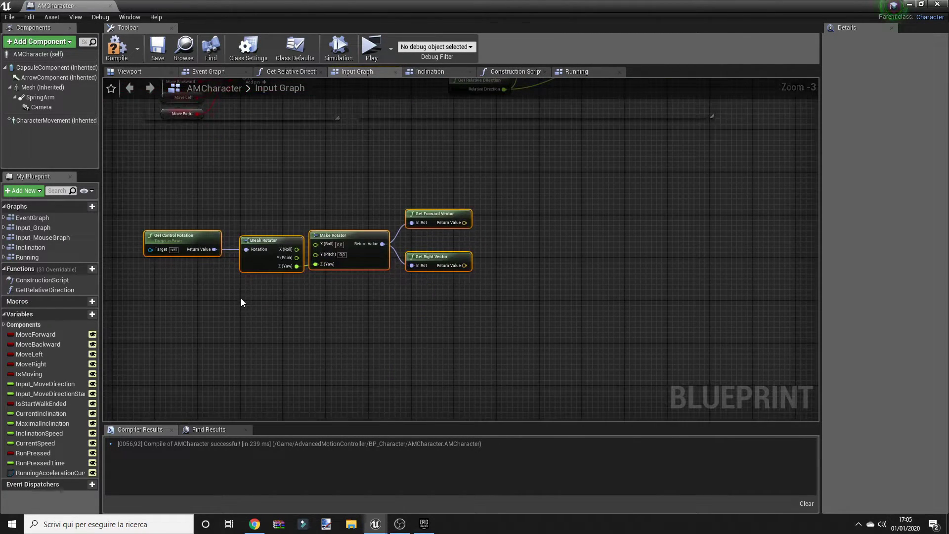
left_click_drag(257, 260, 241, 298)
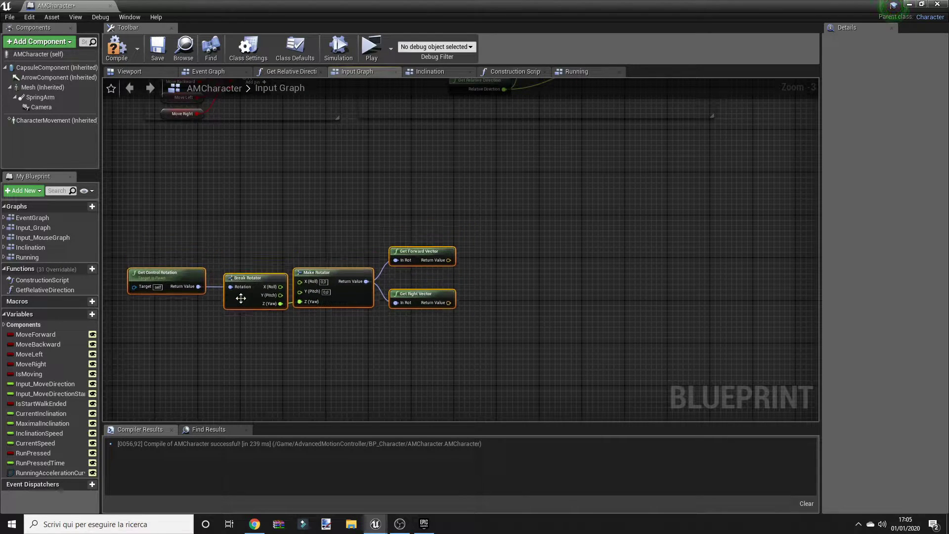
left_click(457, 370)
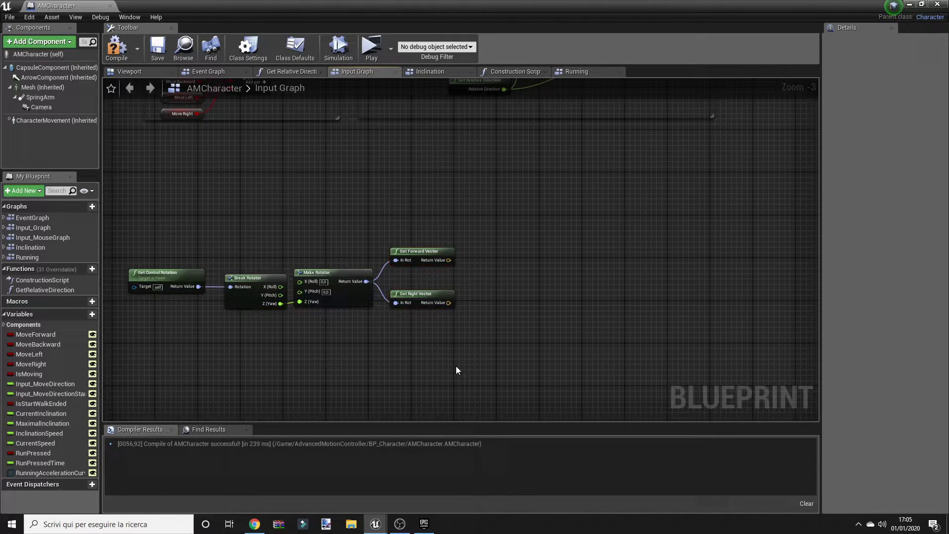
Place an InputAxis MoveForward event node in the Input Graph.
right_click(407, 192)
type("move f")
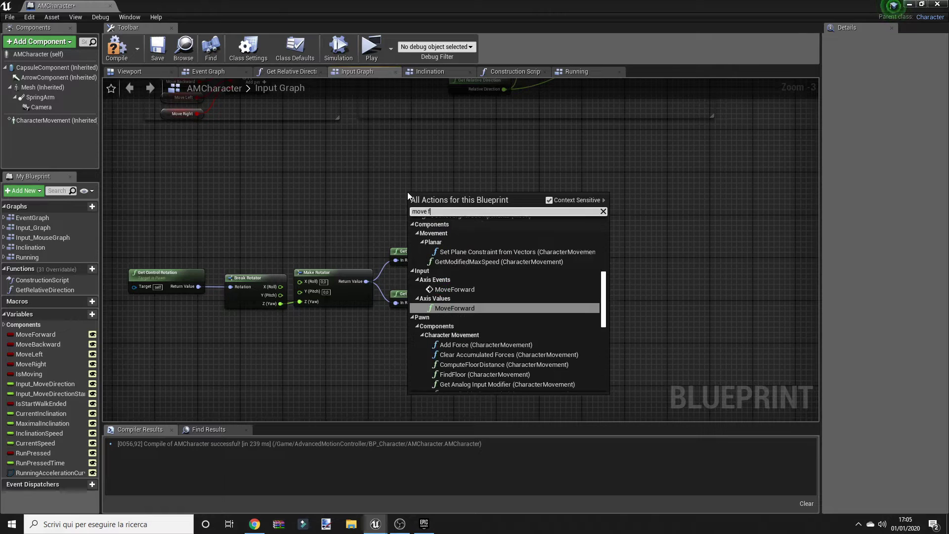
type("or")
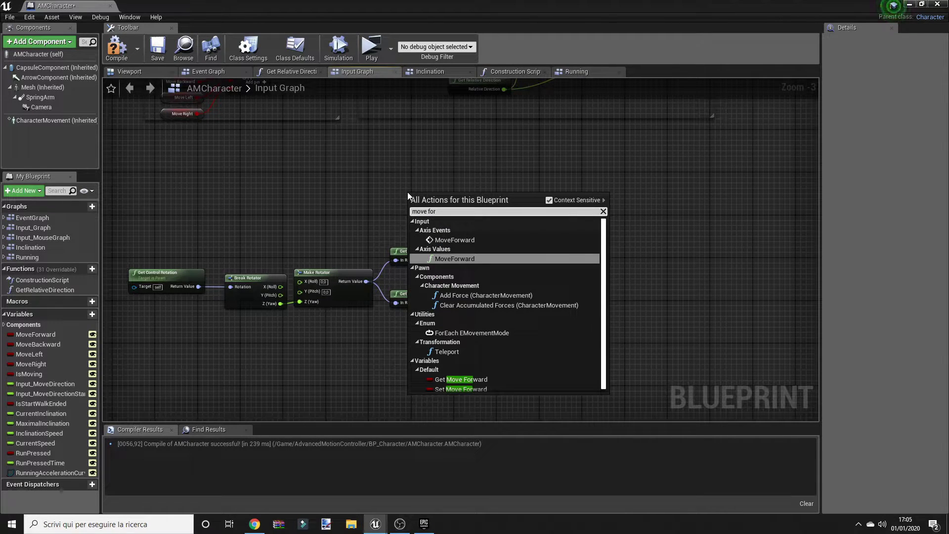
key("Up")
key("Escape")
scroll(407, 196, "up", 2)
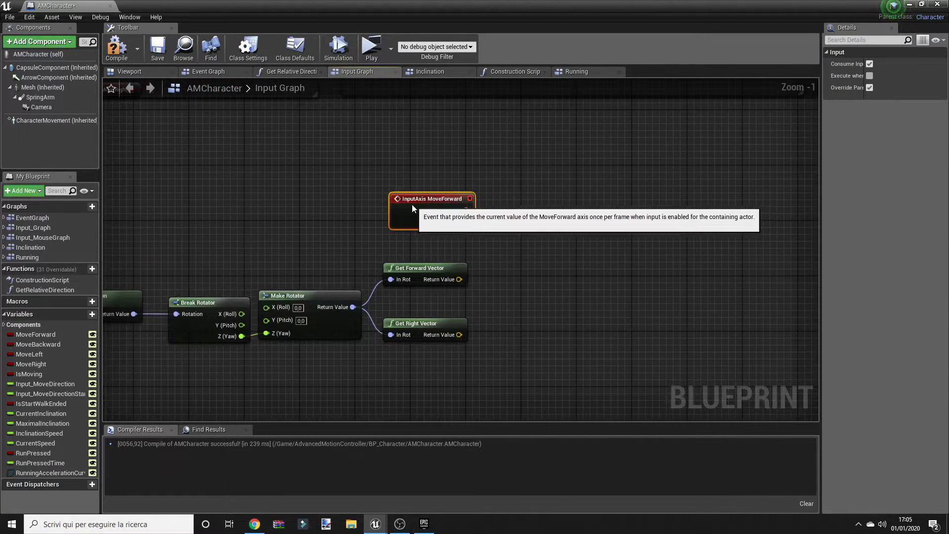
left_click(498, 295)
right_click_drag(367, 385, 390, 307)
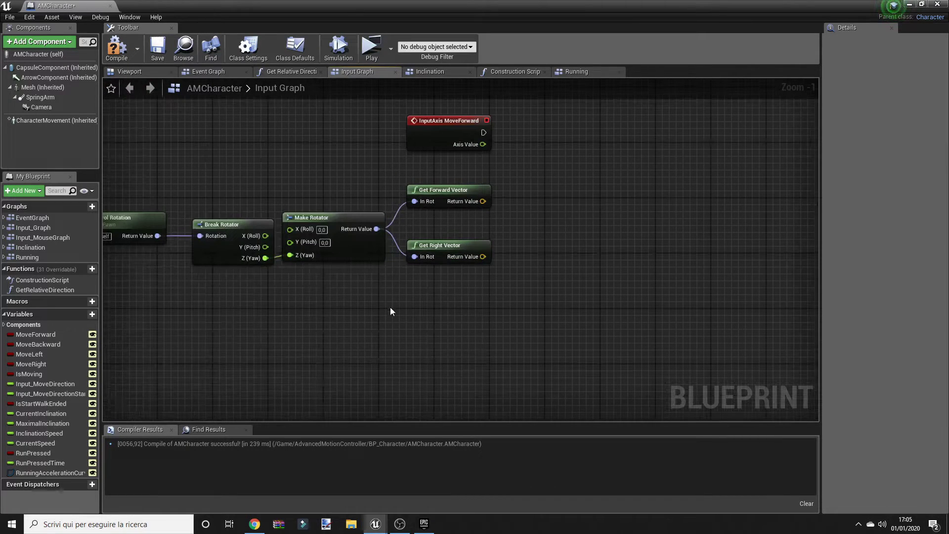
Place an InputAxis MoveRight event node below Get Right Vector.
right_click(437, 316)
type("move ri")
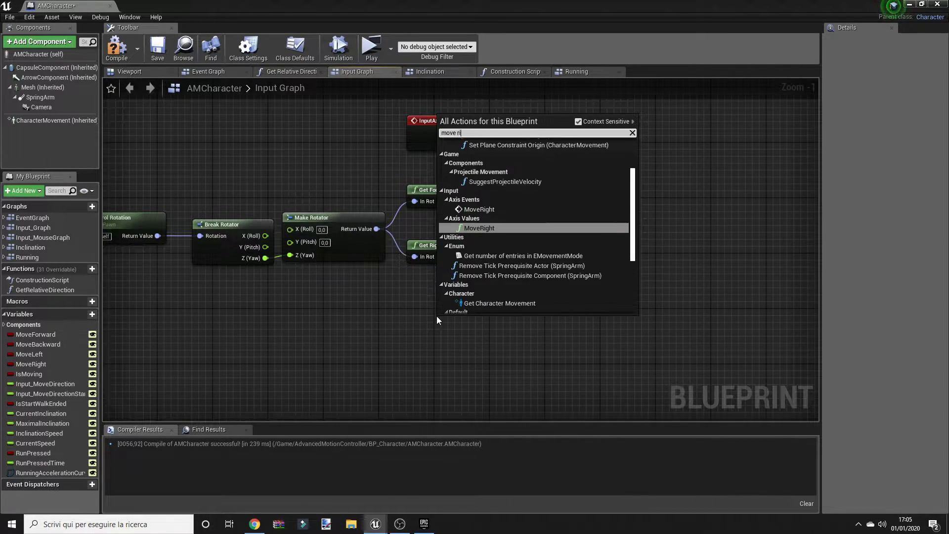
type("g")
key("Up")
key("Return")
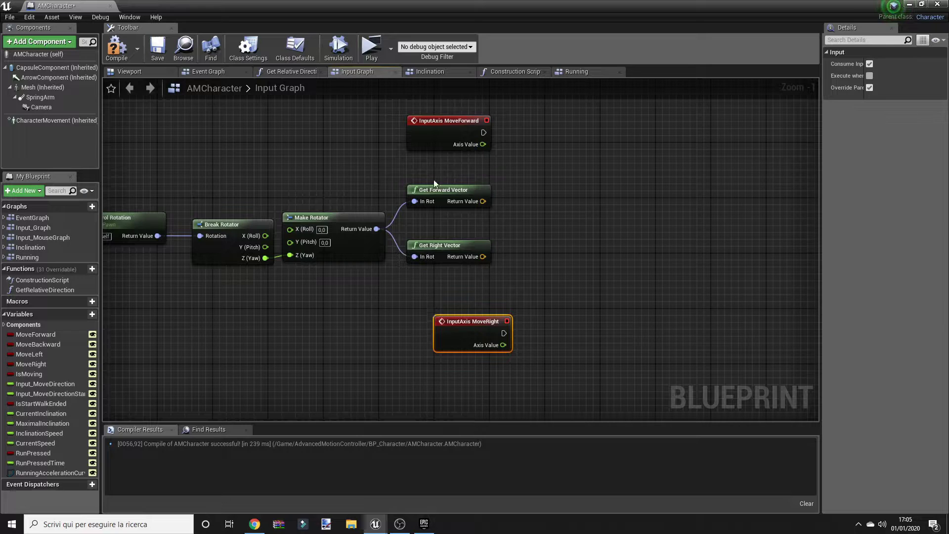
mouse_move(484, 326)
left_mouse_down()
mouse_move(465, 305)
mouse_move(652, 265)
left_mouse_up()
Drive an Add Movement Input from MoveRight, using Get Right Vector as World Direction.
type("ad")
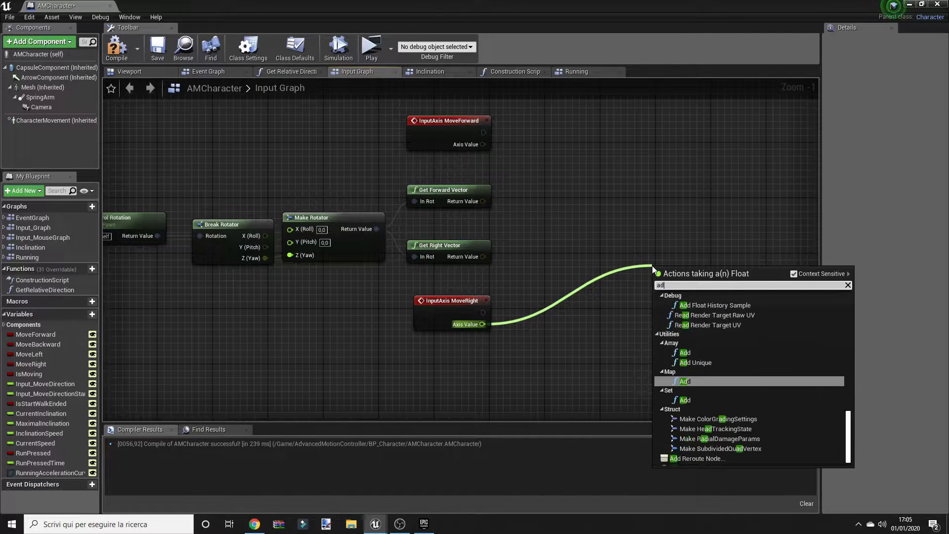
type("d input")
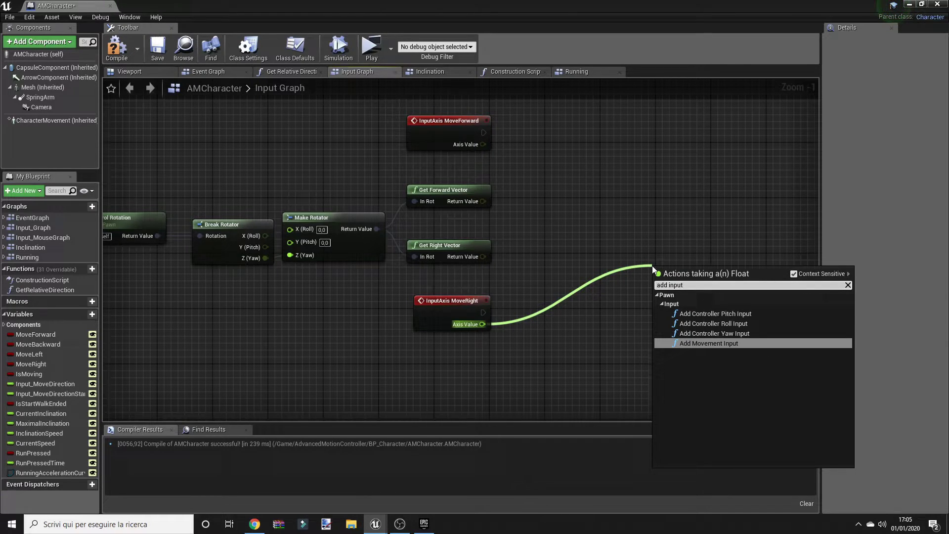
key("Return")
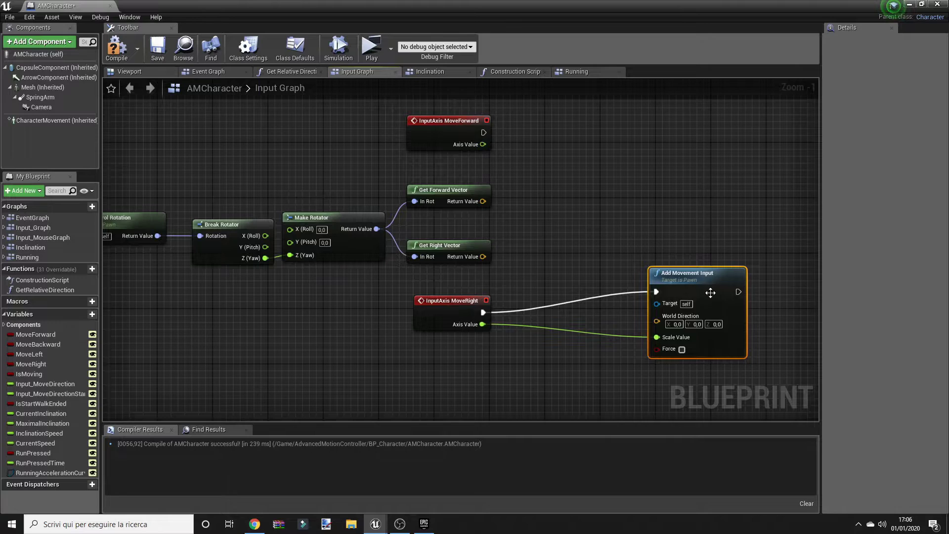
left_click_drag(711, 292, 607, 259)
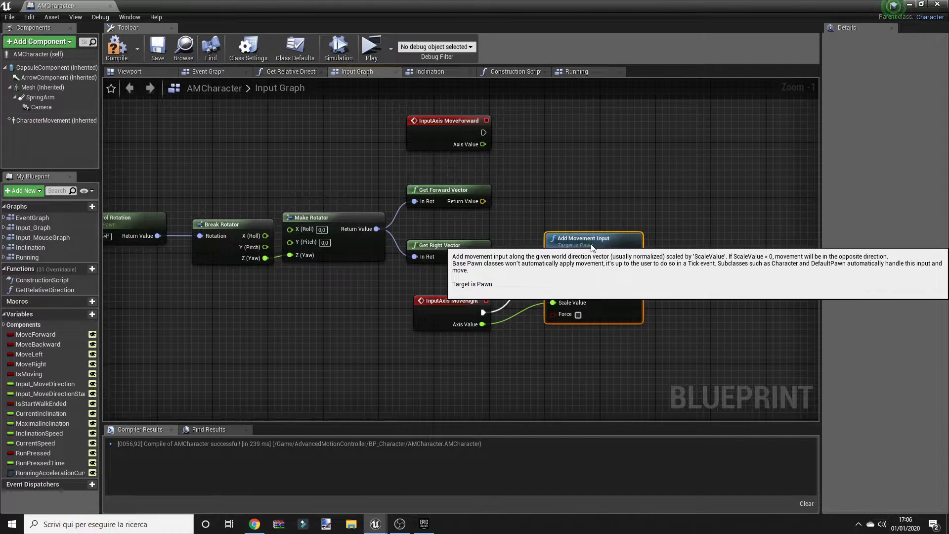
left_click_drag(553, 286, 483, 258)
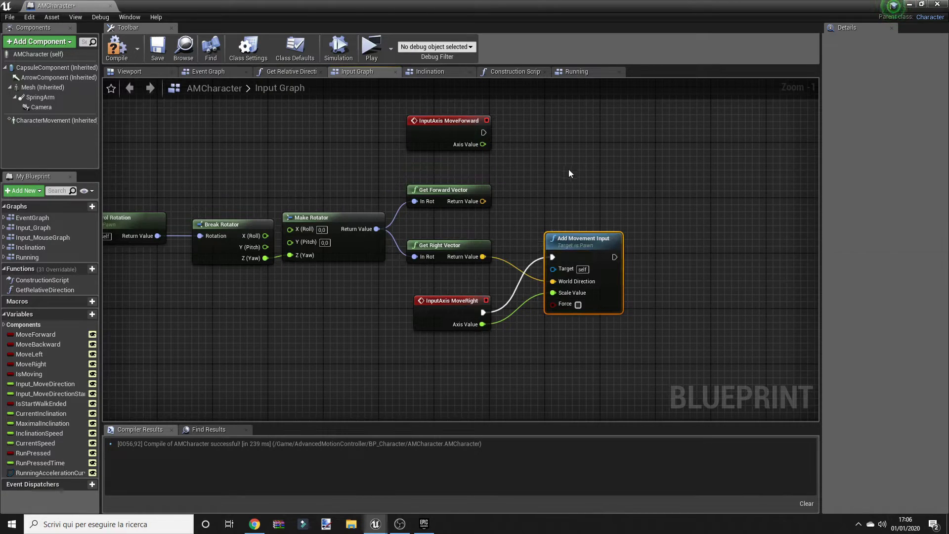
Duplicate Add Movement Input for MoveForward, wiring its Axis Value and Get Forward Vector.
key("ctrl+c")
key("ctrl+v")
left_click_drag(592, 176, 564, 114)
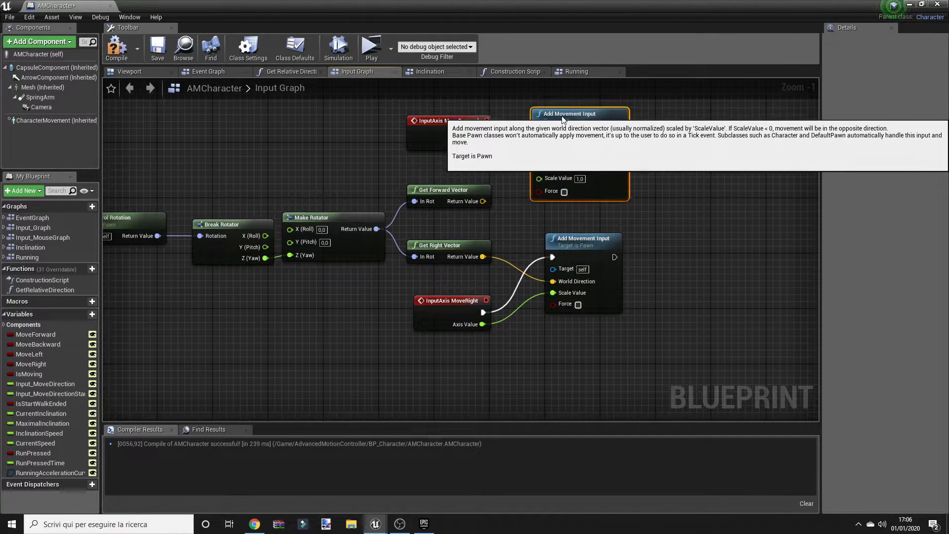
left_click_drag(441, 318, 441, 298)
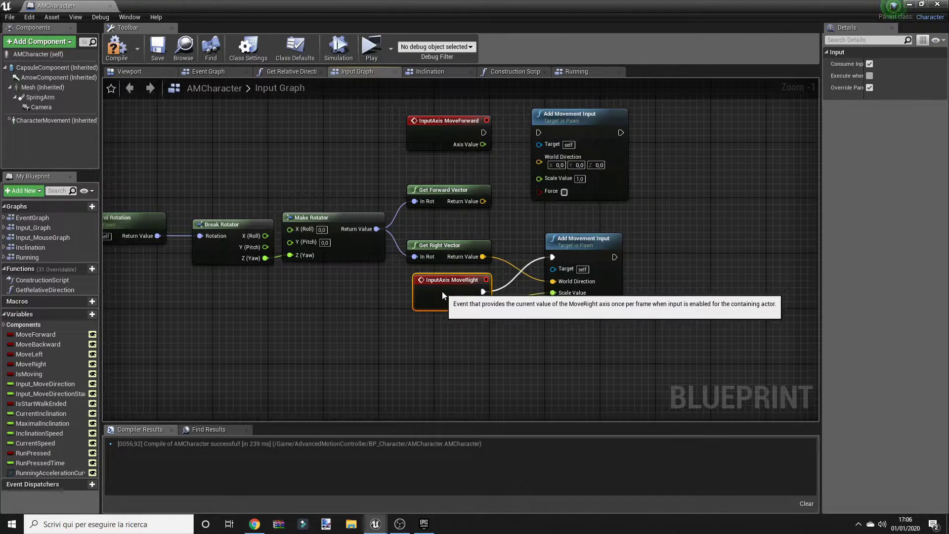
left_click_drag(483, 133, 540, 133)
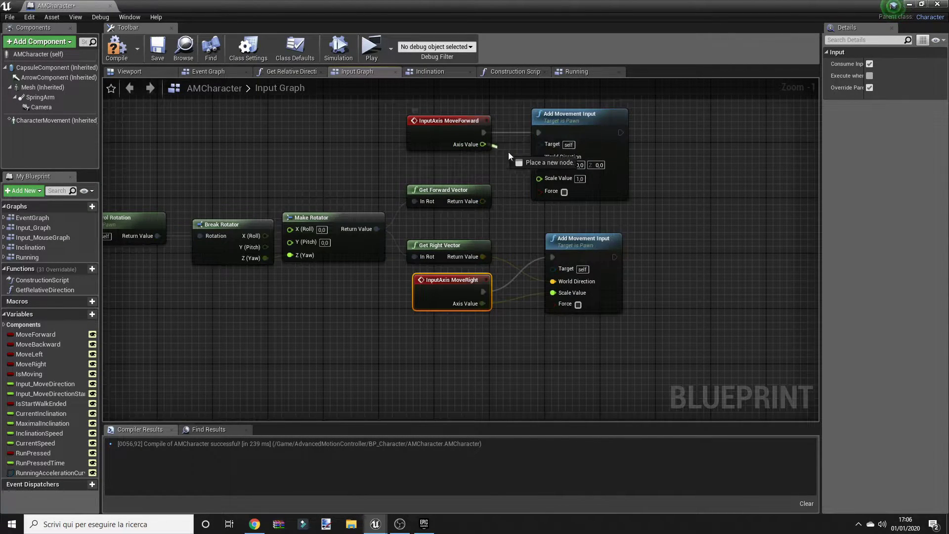
left_click_drag(483, 144, 539, 178)
mouse_move(476, 202)
left_mouse_down()
mouse_move(576, 157)
mouse_move(562, 160)
left_mouse_up()
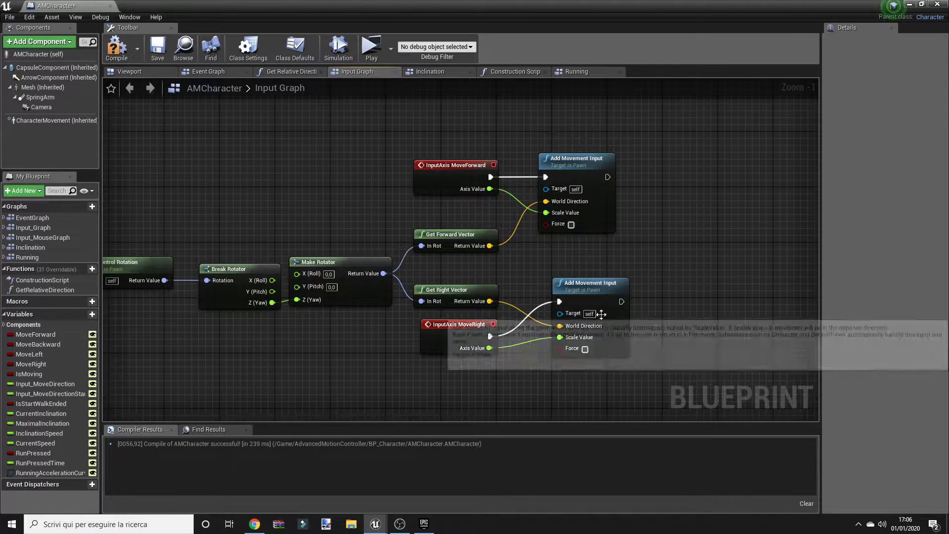
left_click_drag(601, 290, 586, 289)
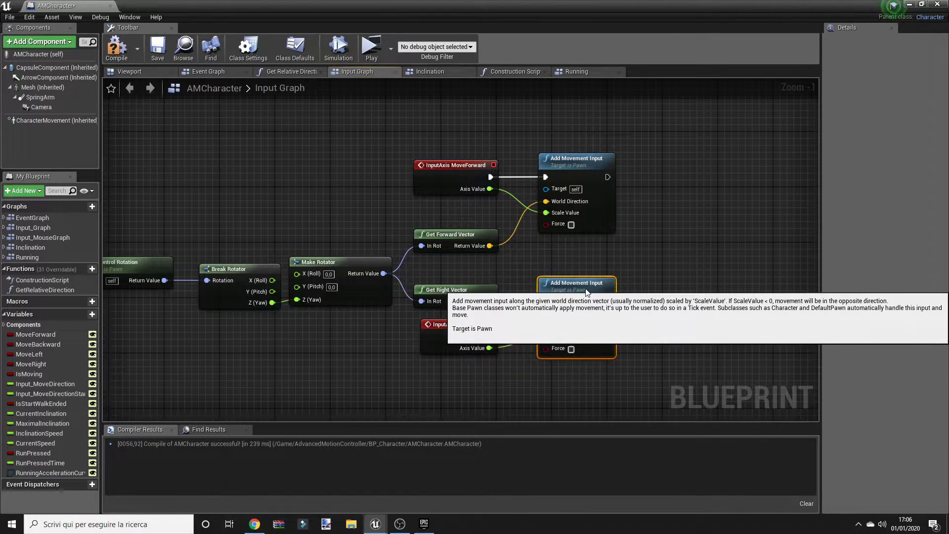
right_click_drag(648, 239, 619, 228)
left_click_drag(626, 146, 444, 203)
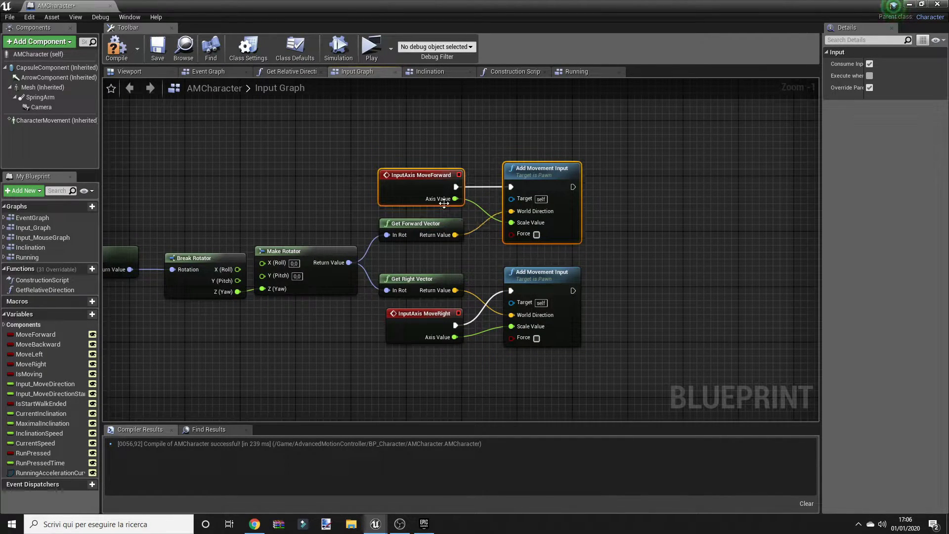
left_click(314, 234)
scroll(314, 234, "down", 1)
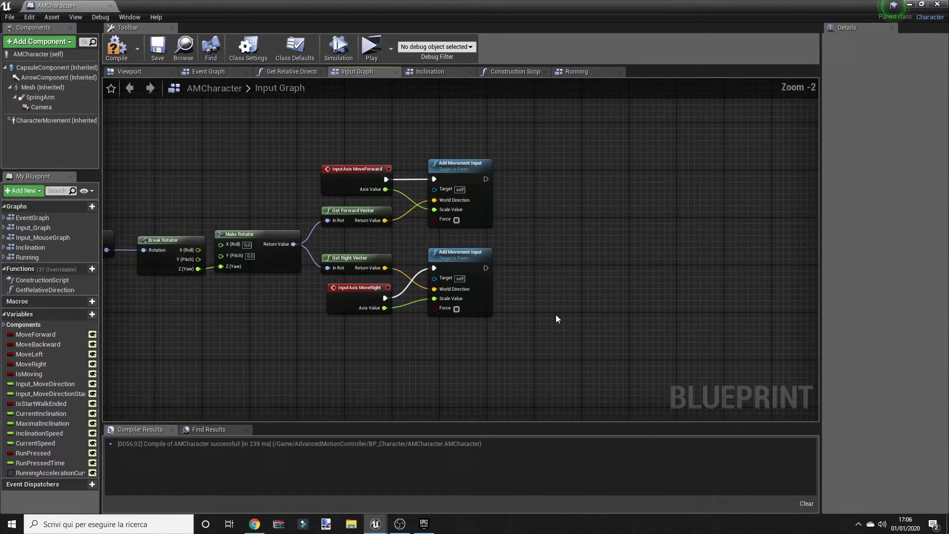
Add a float greater-than comparison node and a Branch driven by its result.
right_click(506, 344)
type(">")
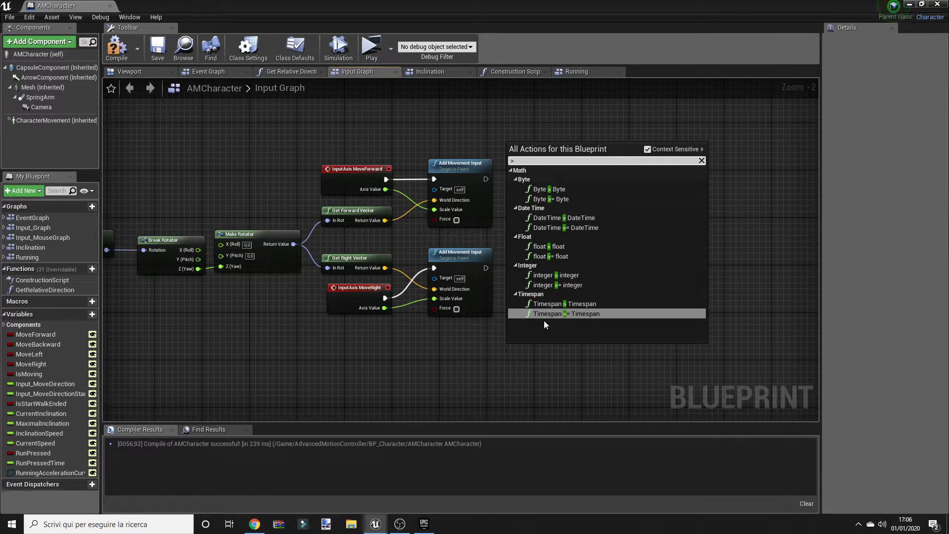
left_click(595, 248)
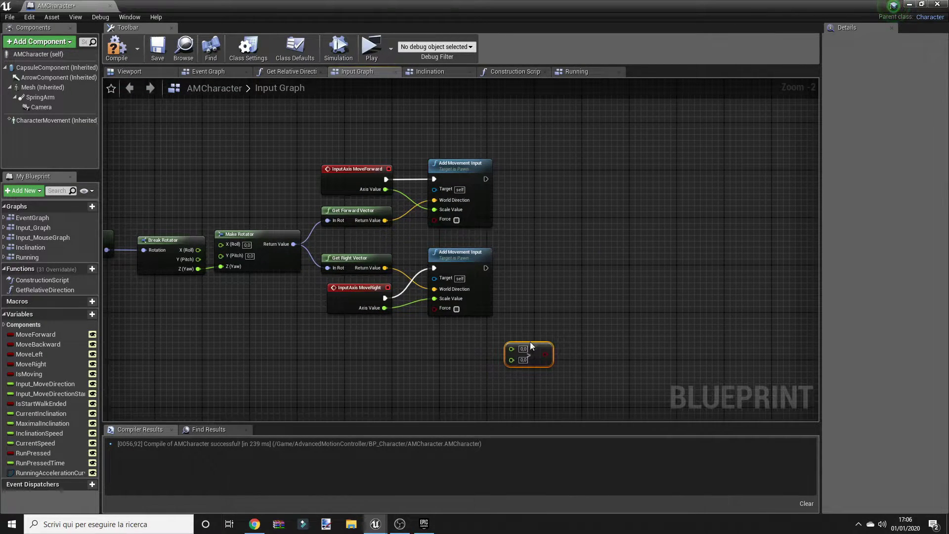
left_click_drag(532, 345, 577, 335)
type("i")
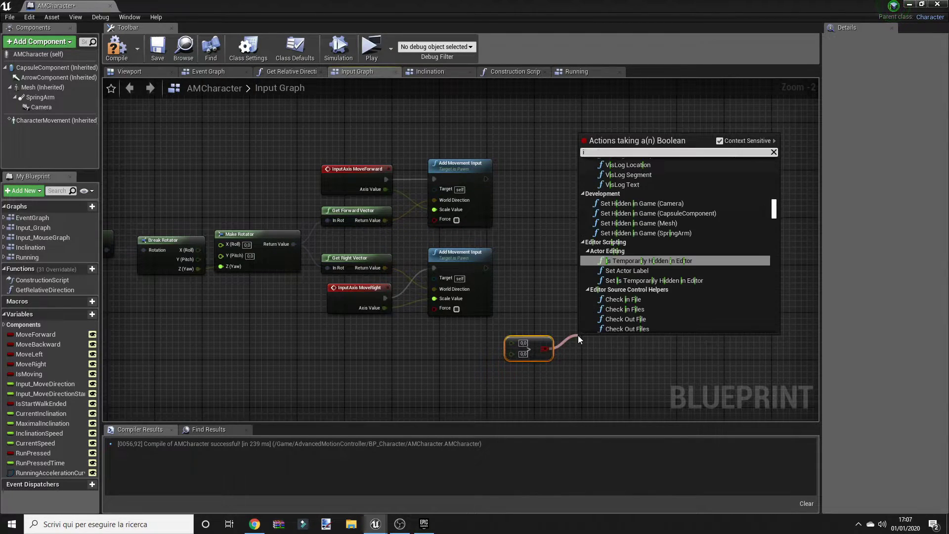
type("f")
key("Return")
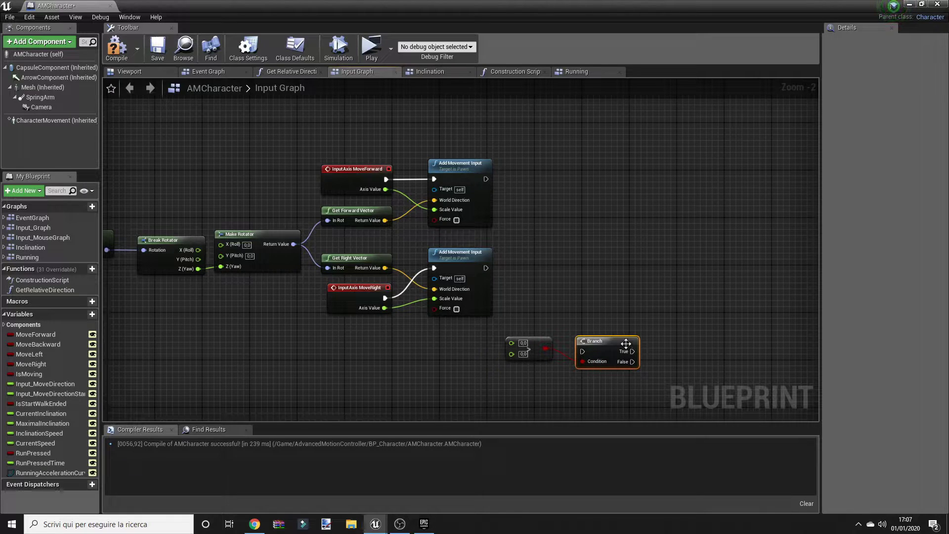
left_click_drag(623, 343, 609, 313)
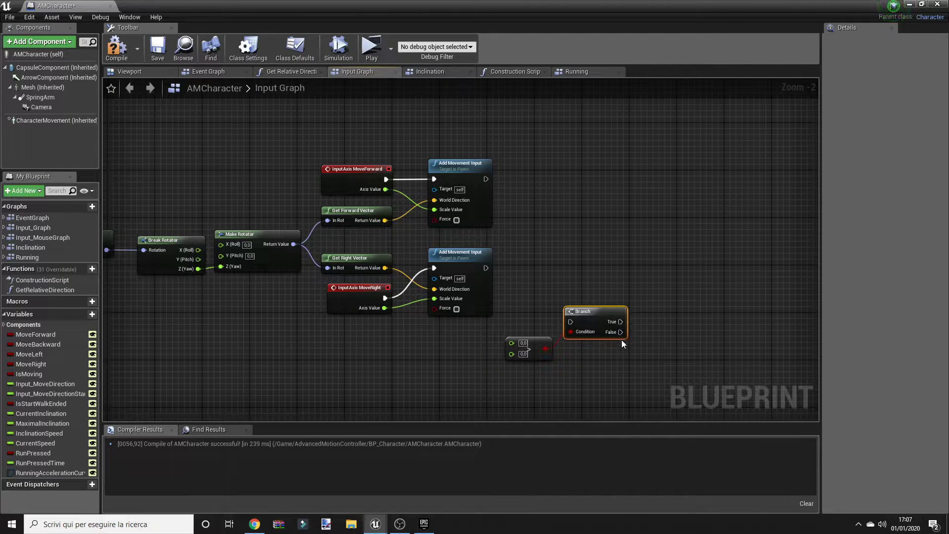
left_click(622, 346)
right_click_drag(621, 361, 585, 336)
Add a float less-than node and a duplicated second Branch whose condition it drives.
right_click(587, 354)
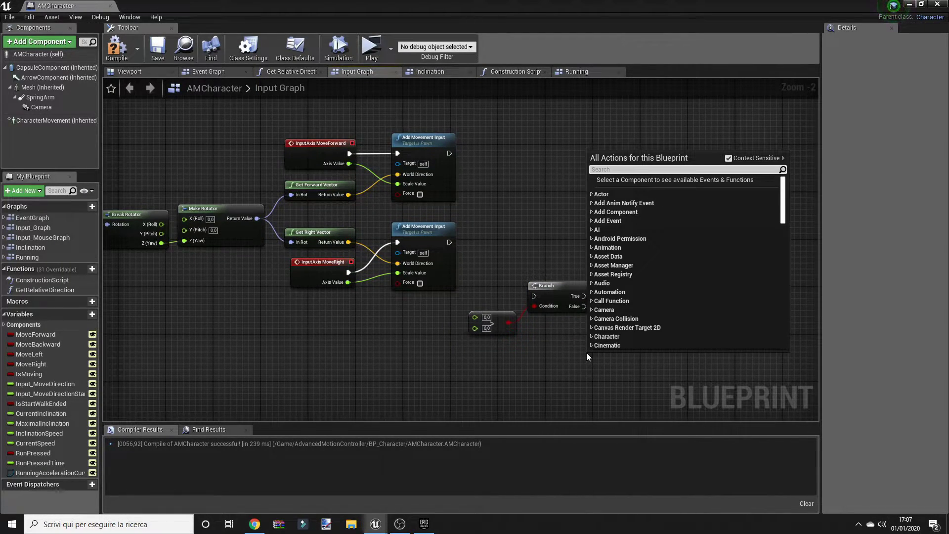
type("<")
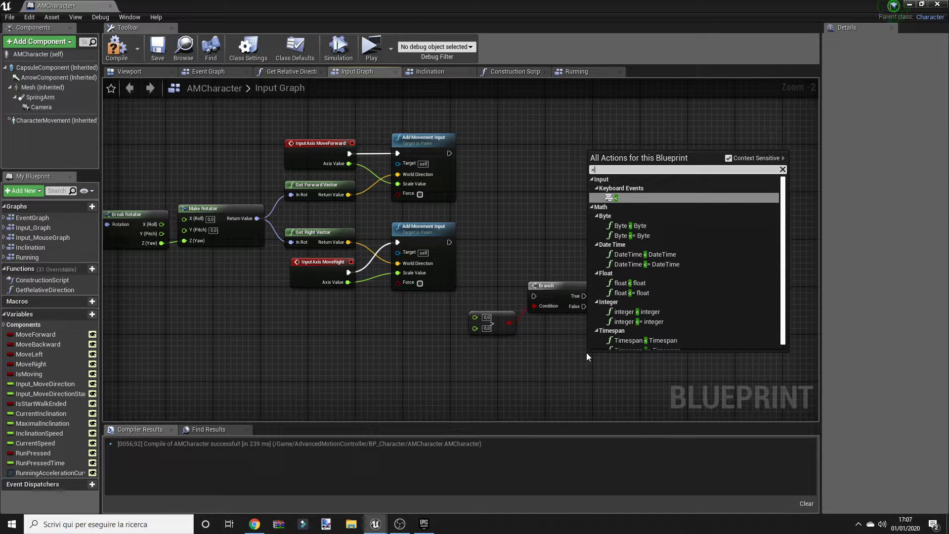
key("Down")
key("Down")
key("Down")
key("Down")
key("Down")
key("Return")
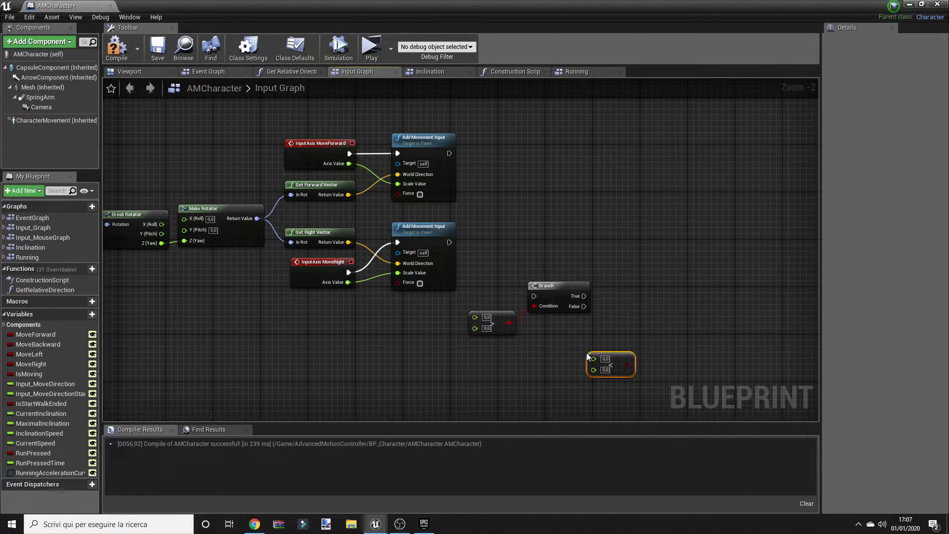
left_click(569, 299)
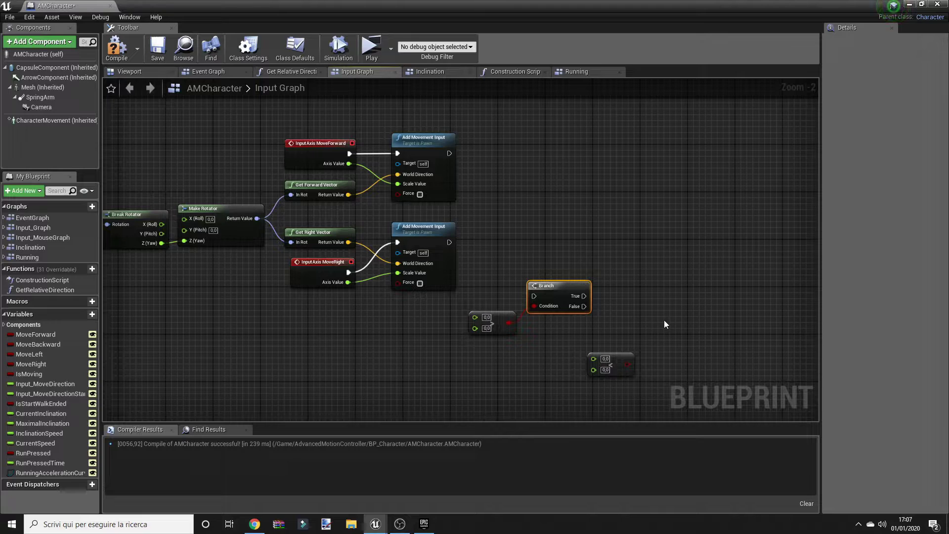
key("ctrl+v")
mouse_move(670, 348)
left_mouse_down()
mouse_move(628, 364)
mouse_move(657, 348)
left_mouse_up()
left_click_drag(708, 325, 623, 320)
left_click(624, 371, "ctrl")
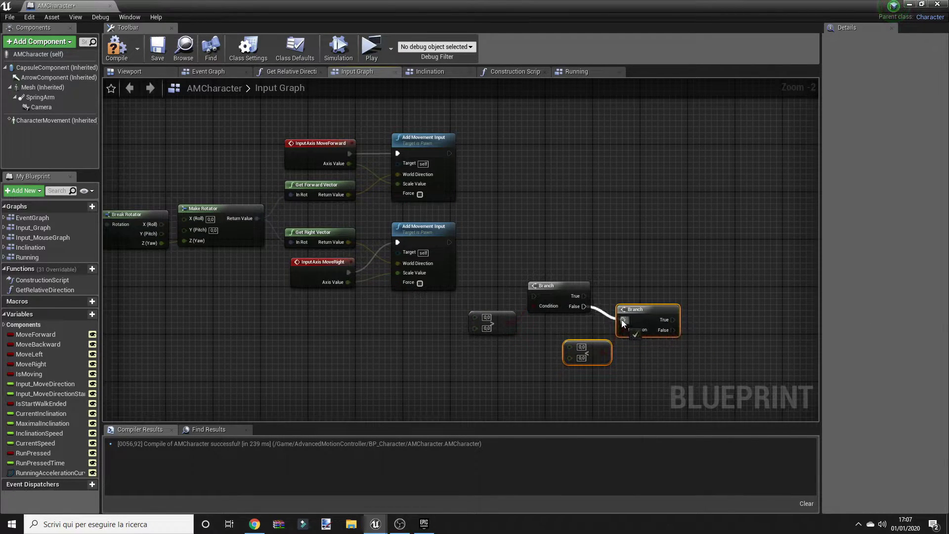
left_click_drag(604, 352, 623, 330)
Feed MoveRight's Axis Value into both comparisons via a reroute, and chain movement input into the first Branch.
left_click_drag(474, 317, 348, 283)
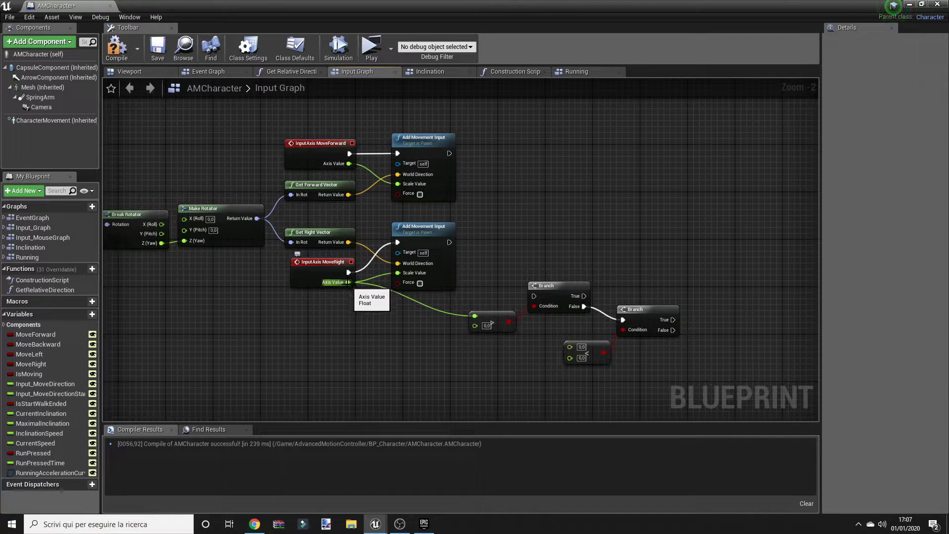
left_click_drag(348, 282, 449, 370)
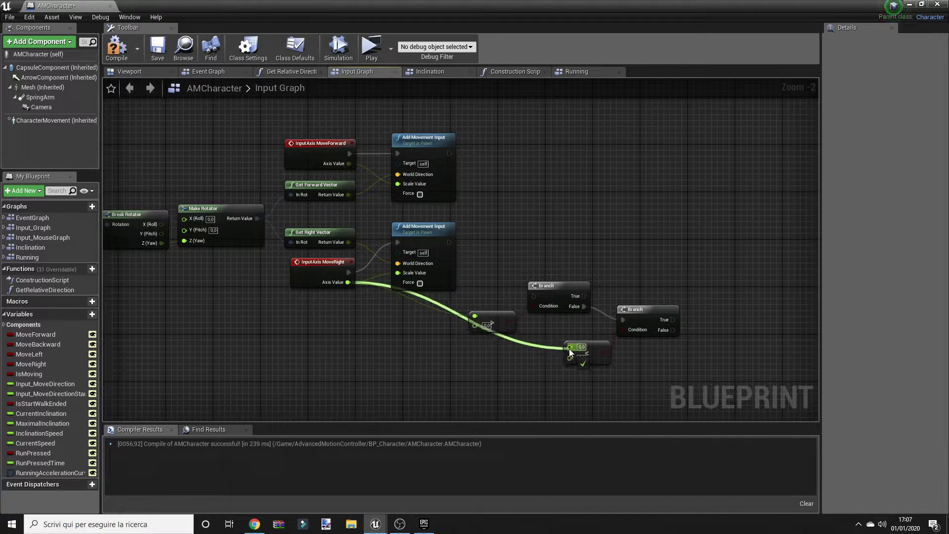
mouse_move(449, 370)
left_mouse_down()
mouse_move(570, 346)
mouse_move(435, 351)
mouse_move(475, 317)
left_mouse_up()
double_click(540, 345)
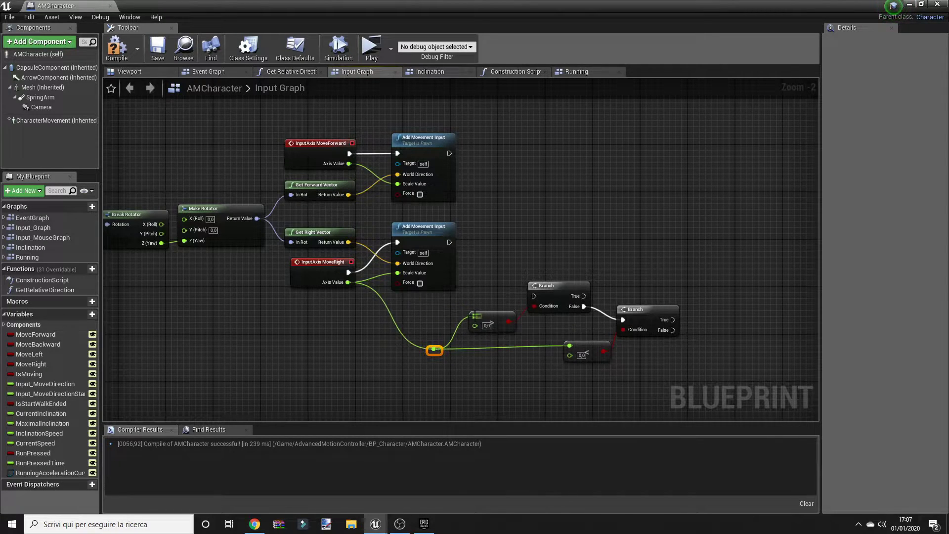
left_click_drag(533, 296, 450, 242)
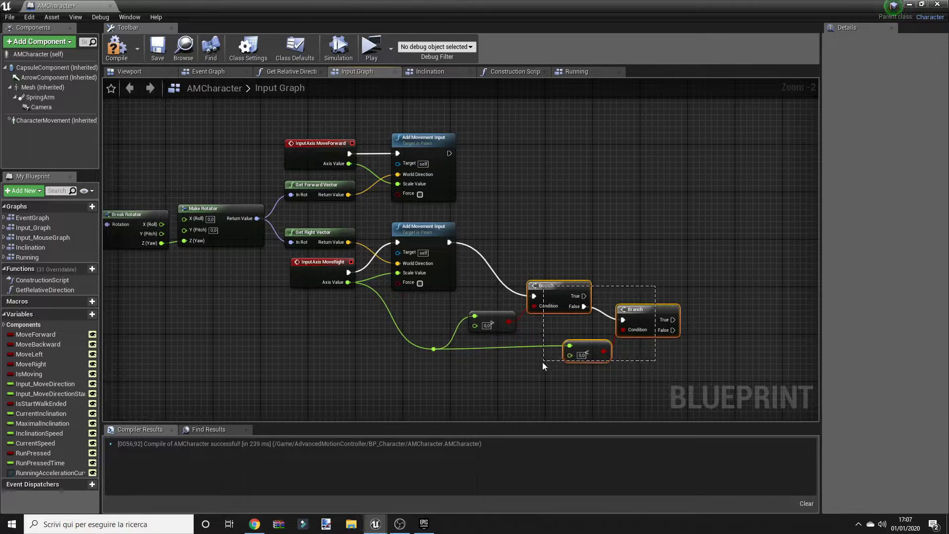
Tidy the Branch and comparison nodes, then select them all together.
left_click_drag(651, 300, 506, 372)
left_click_drag(552, 290, 551, 275)
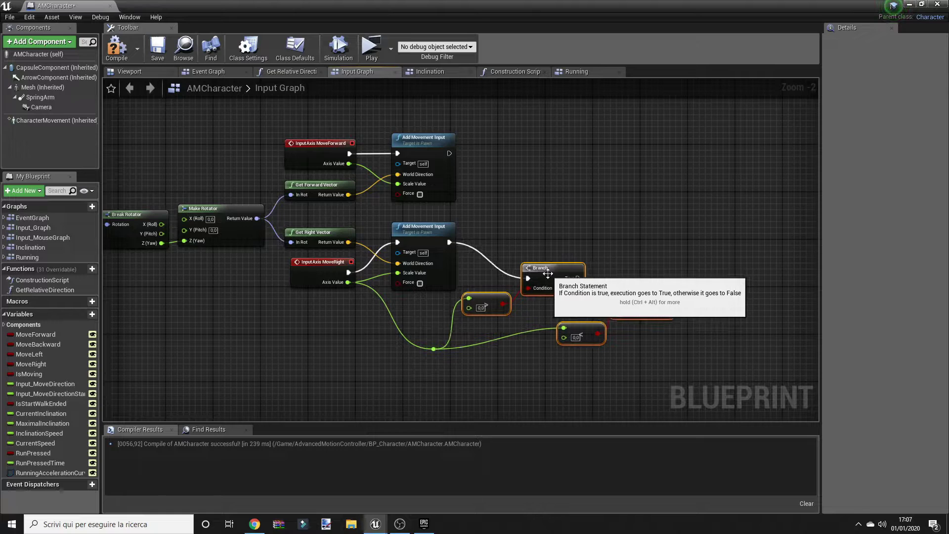
left_click_drag(710, 236, 505, 368)
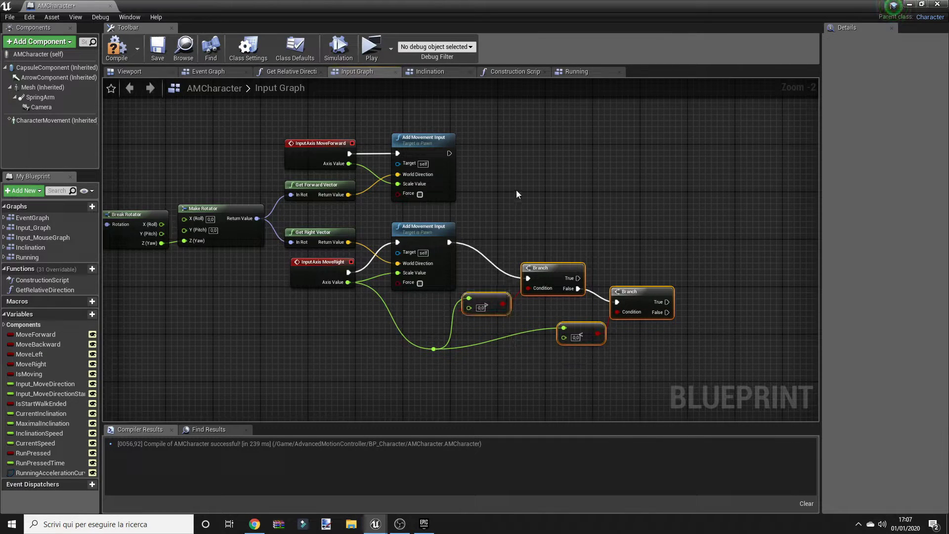
mouse_move(517, 190)
right_mouse_down()
mouse_move(407, 342)
mouse_move(386, 232)
right_mouse_up()
right_click(415, 311)
mouse_move(587, 299)
left_mouse_down()
mouse_move(411, 406)
mouse_move(390, 393)
left_mouse_up()
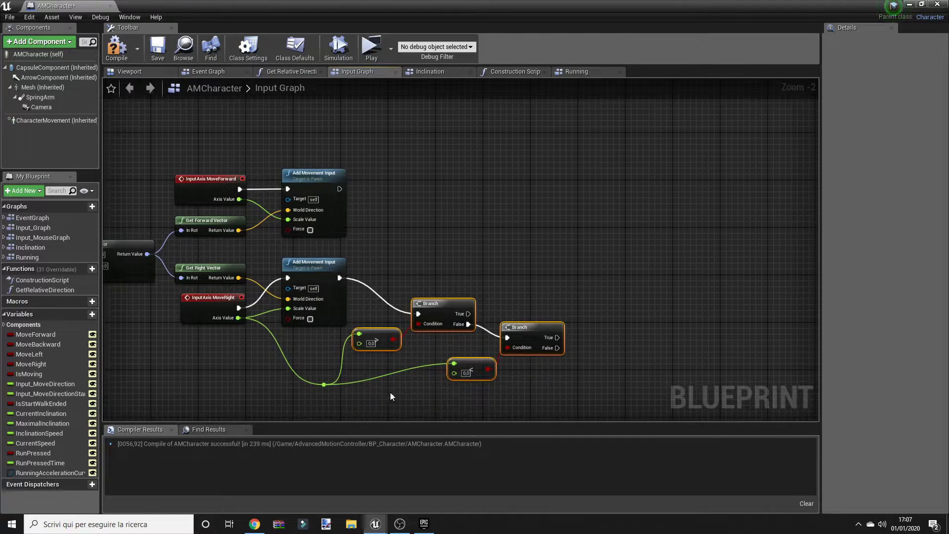
Copy the Branch and comparison nodes and place the copies beside MoveForward.
key("ctrl+c")
key("ctrl+v")
left_click_drag(424, 161, 474, 159)
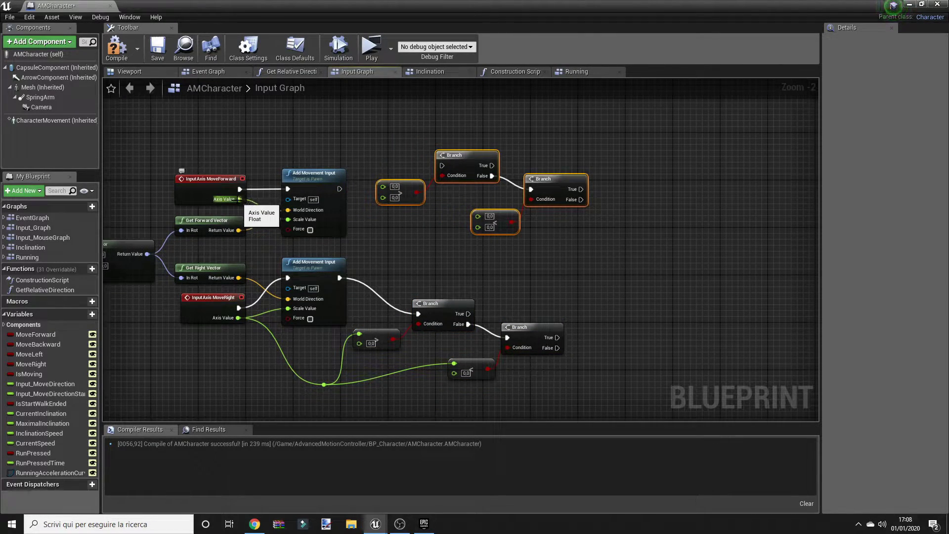
Wire MoveForward's Axis Value into both comparisons and its movement input into the upper Branch.
mouse_move(239, 198)
left_mouse_down()
mouse_move(405, 200)
mouse_move(385, 186)
left_mouse_up()
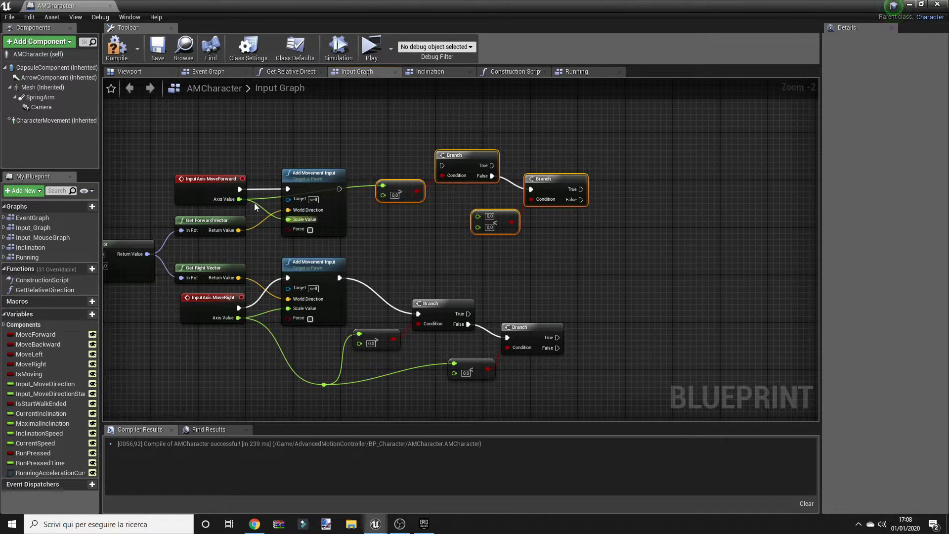
double_click(352, 187)
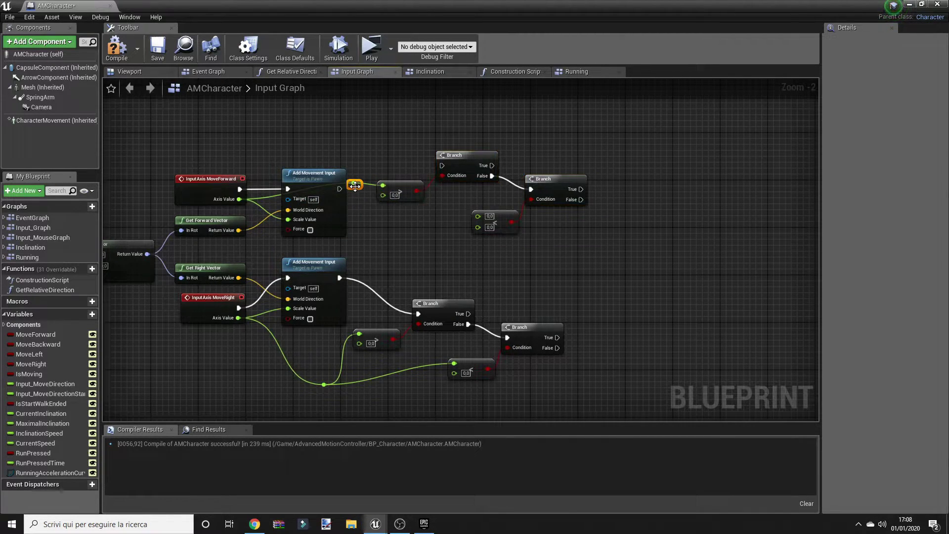
mouse_move(352, 186)
left_mouse_down()
mouse_move(375, 231)
mouse_move(479, 220)
left_mouse_up()
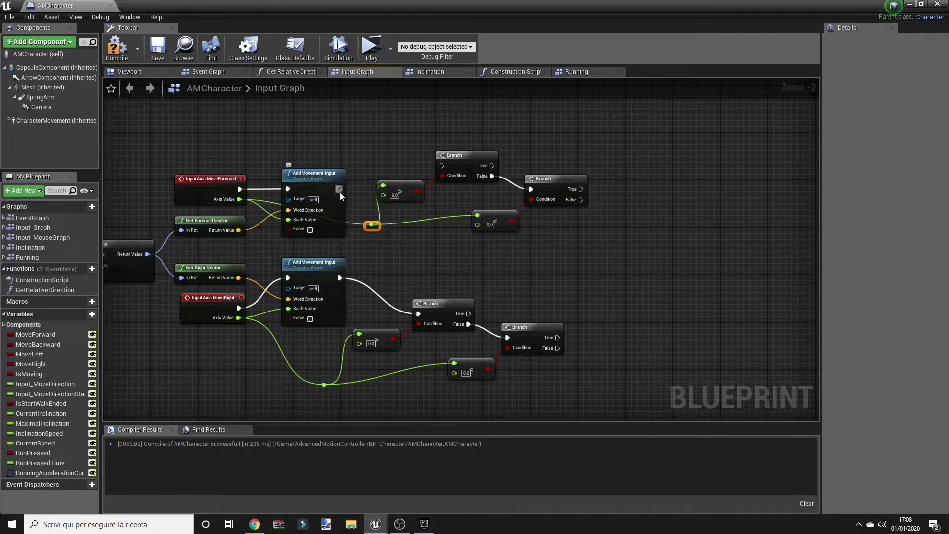
left_click_drag(339, 189, 453, 170)
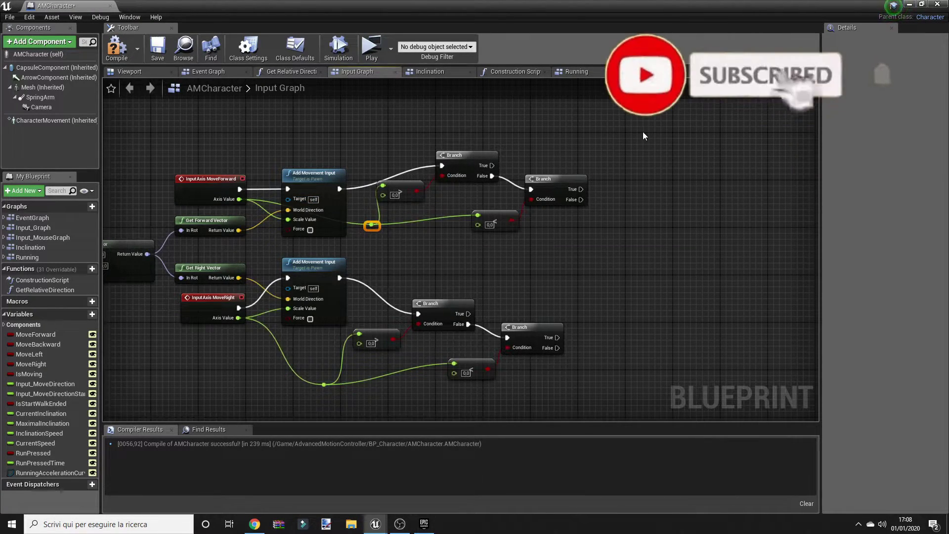
left_click_drag(638, 138, 368, 235)
left_click_drag(473, 157, 462, 180)
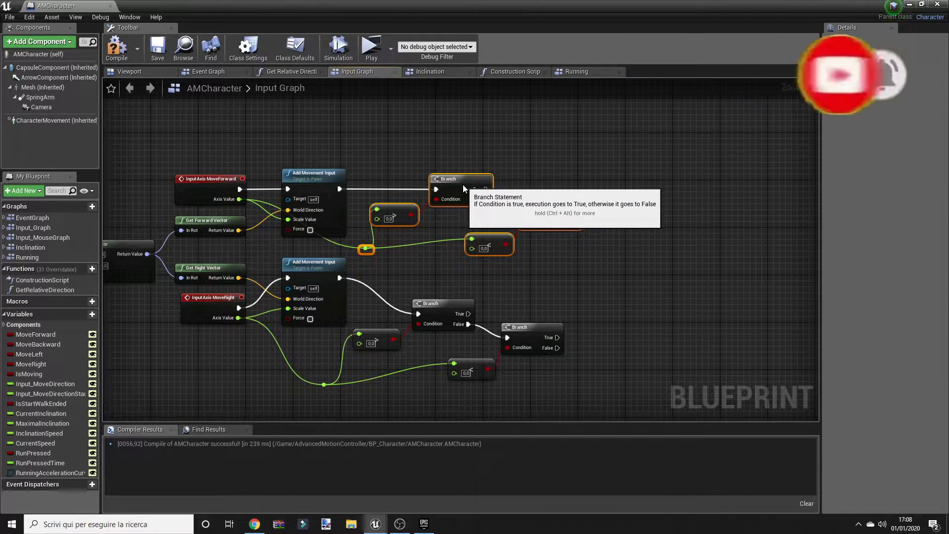
left_click(355, 253)
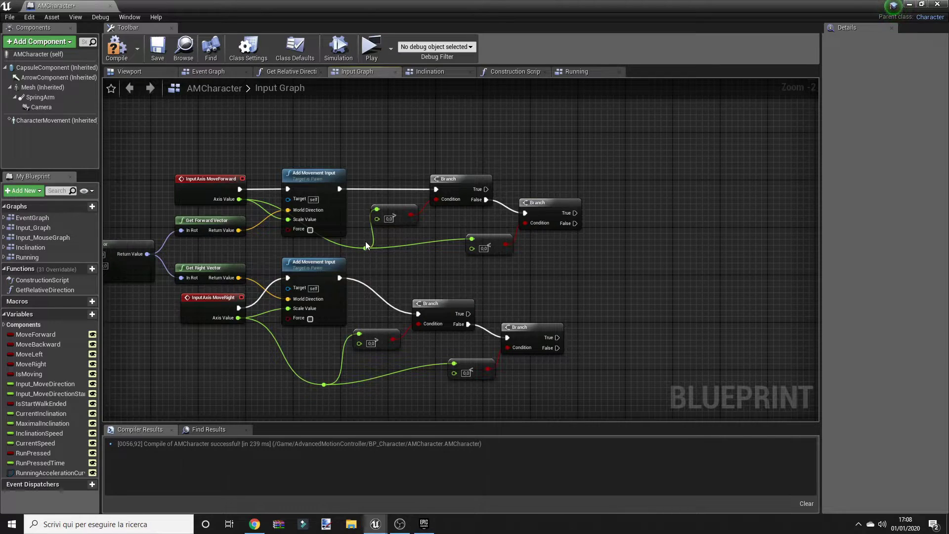
right_click_drag(348, 244, 279, 225)
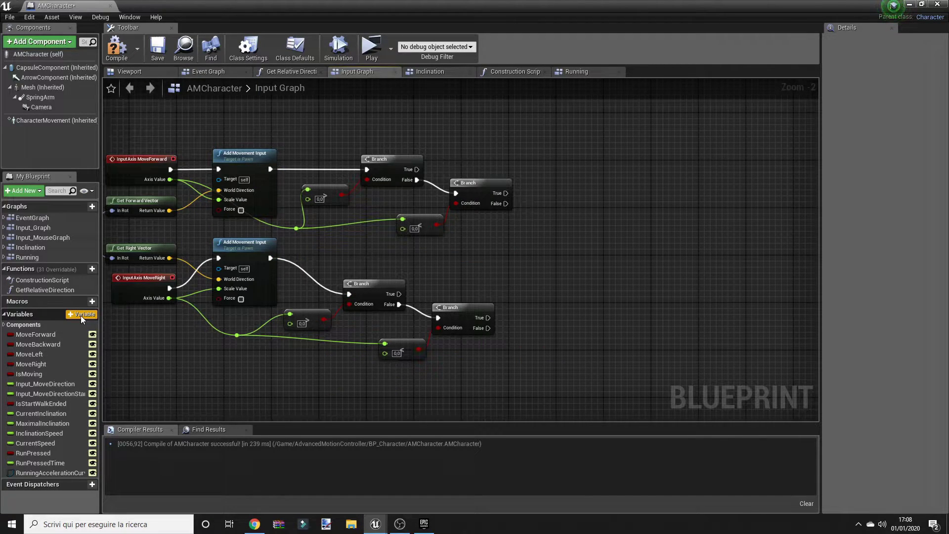
Add a Float variable named Input_MoveForward.
left_click(81, 315)
type("I")
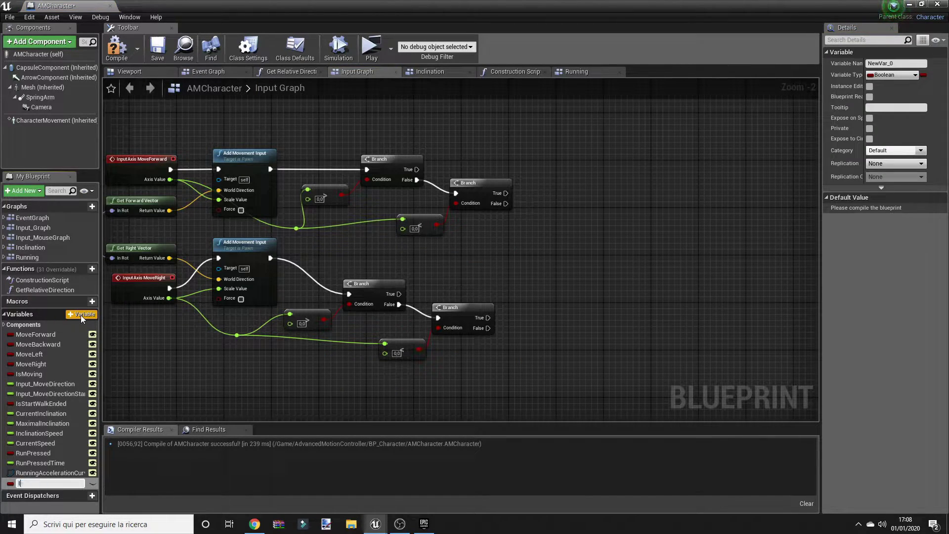
type("nput_M")
type("ove")
type("Forward")
key("Return")
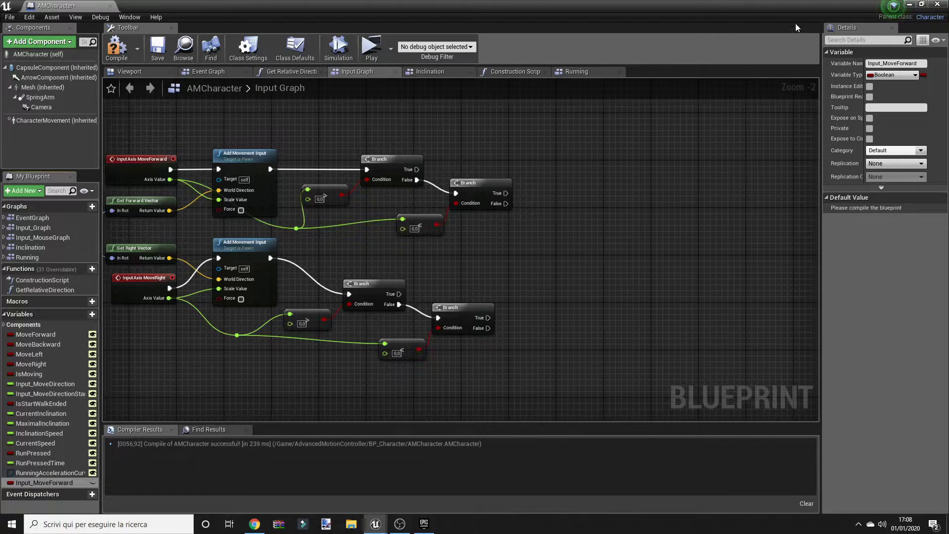
left_click(886, 76)
left_click(805, 128)
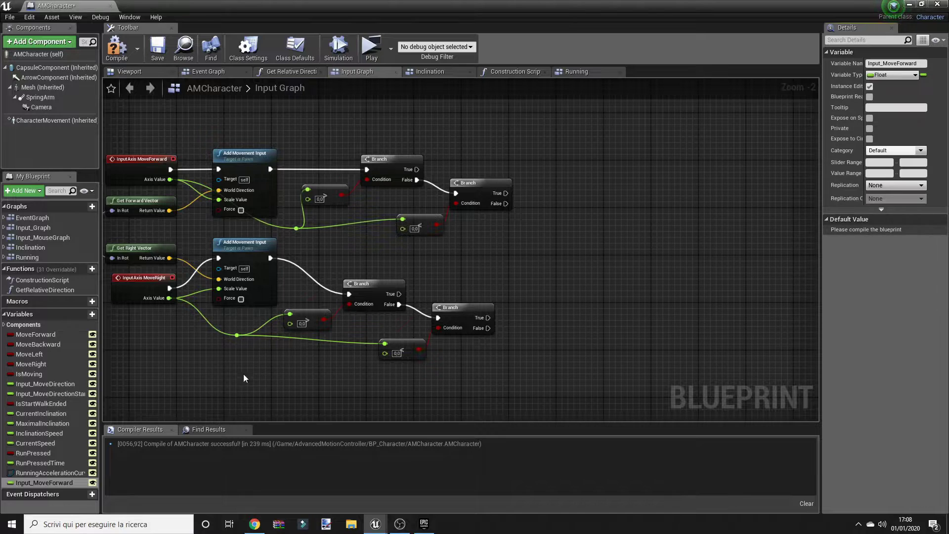
Add an Input_MoveBackward variable and make it Instance Editable.
left_click(85, 318)
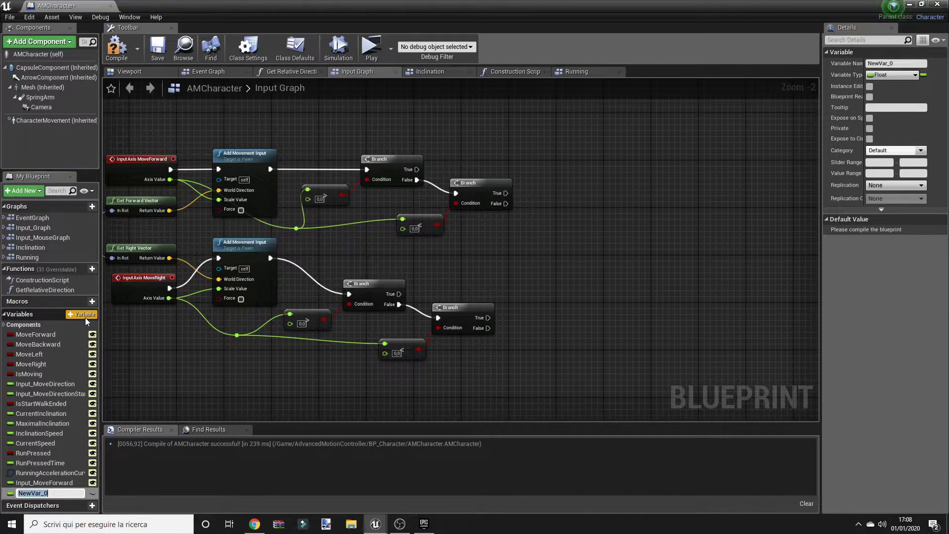
type("Input")
type("rd")
key("Return")
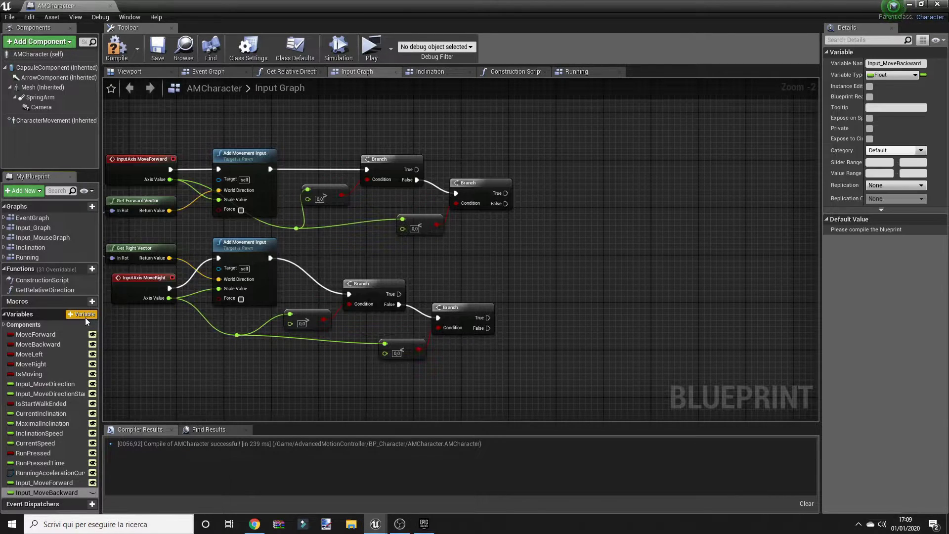
left_click(870, 86)
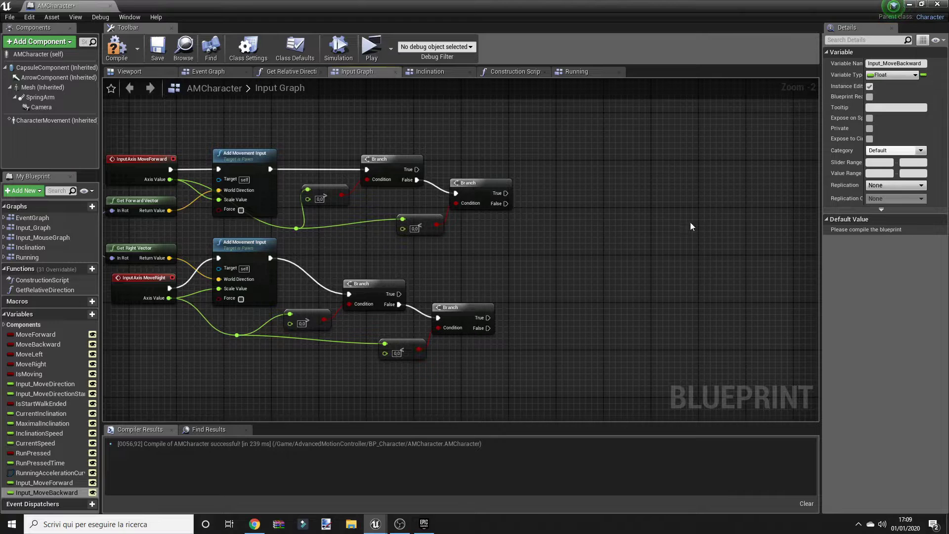
right_click_drag(690, 221, 654, 209)
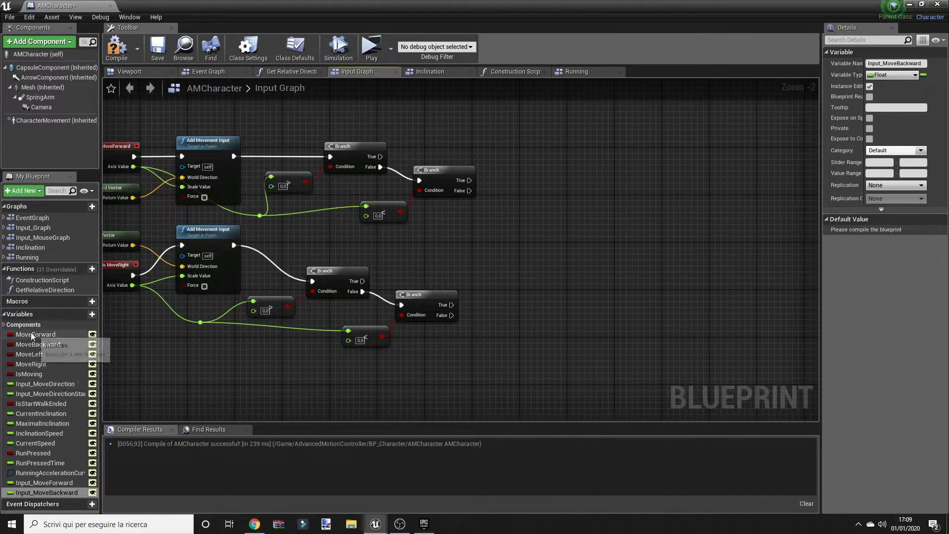
Add SET Move Forward and SET Move Backward nodes chained together.
mouse_move(31, 335)
left_mouse_down()
mouse_move(501, 155)
mouse_move(497, 141)
left_mouse_up()
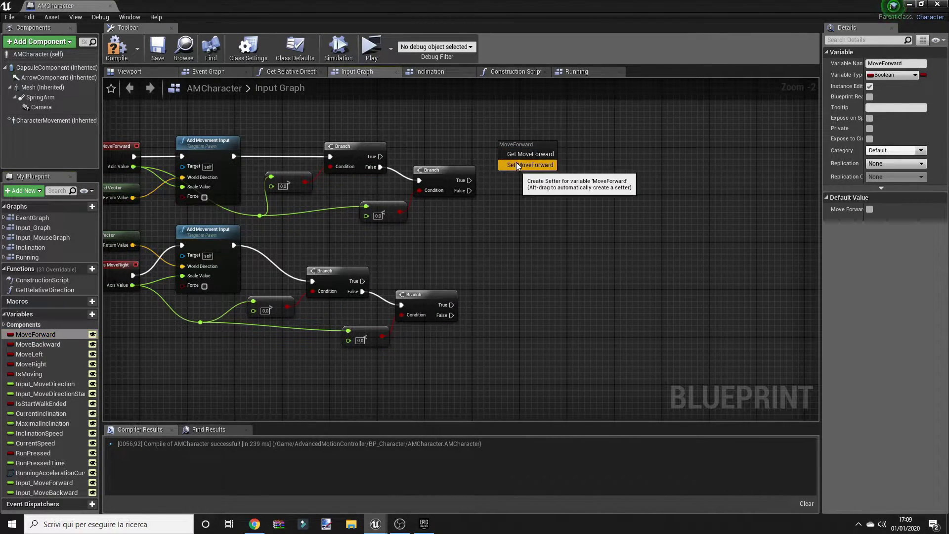
left_click(517, 166)
left_click_drag(48, 344, 585, 140)
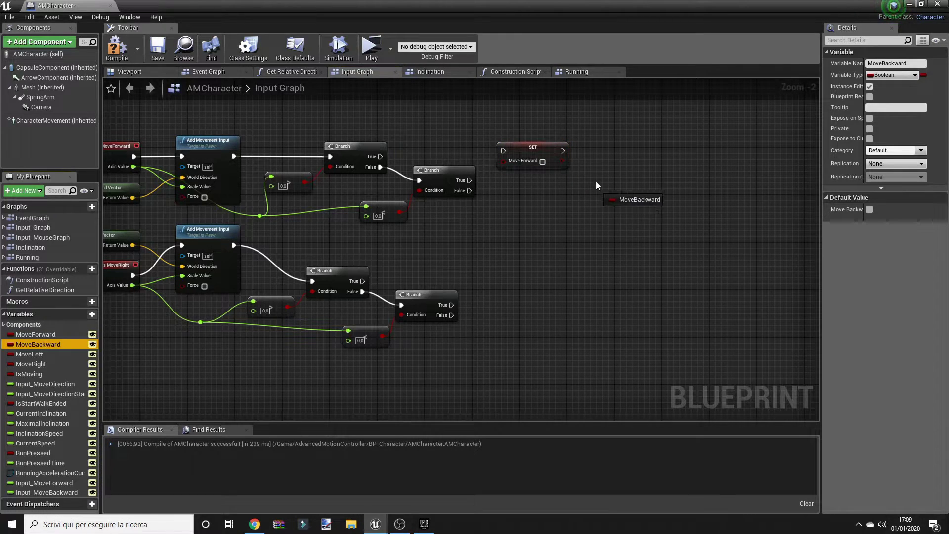
left_click(598, 165)
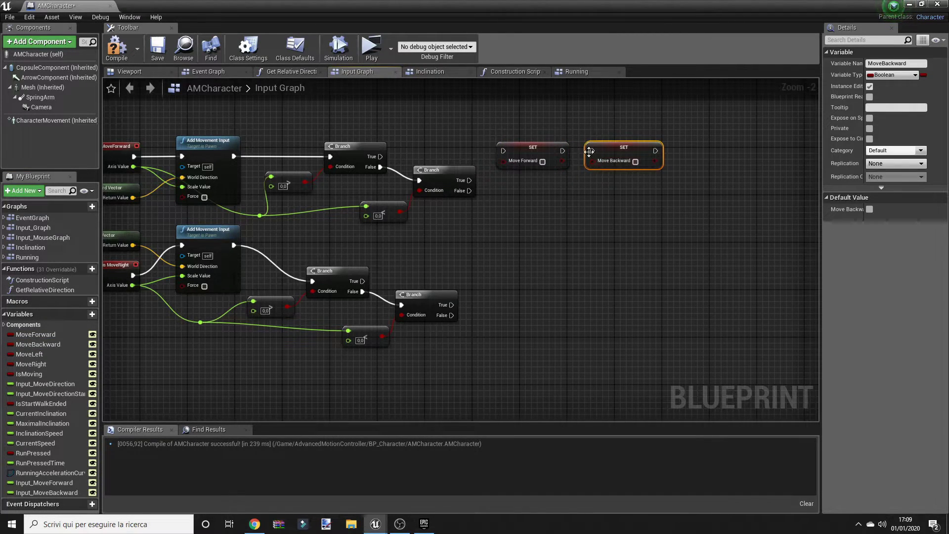
left_click_drag(592, 151, 564, 151)
left_click(568, 207)
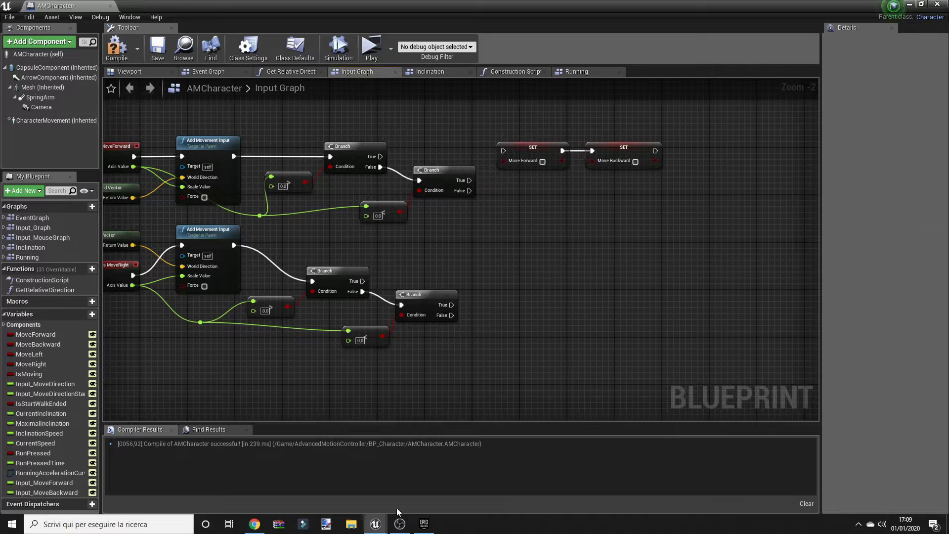
right_click_drag(526, 110, 428, 122)
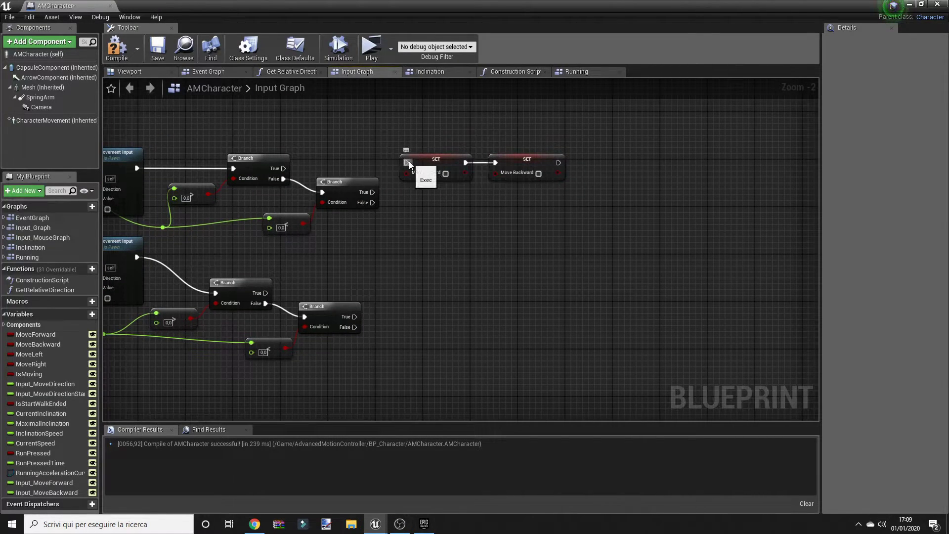
left_click_drag(409, 164, 307, 160)
left_click(301, 245)
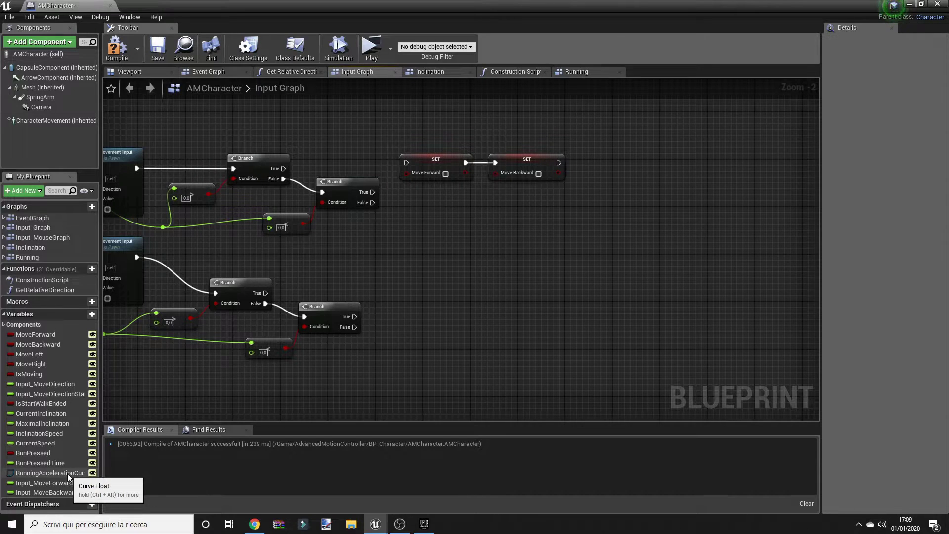
Add a SET Input_MoveForward node, wire the forward Branch's True output into the chain, and tidy.
mouse_move(49, 482)
left_mouse_down()
mouse_move(584, 152)
mouse_move(559, 163)
left_mouse_up()
left_click(612, 172)
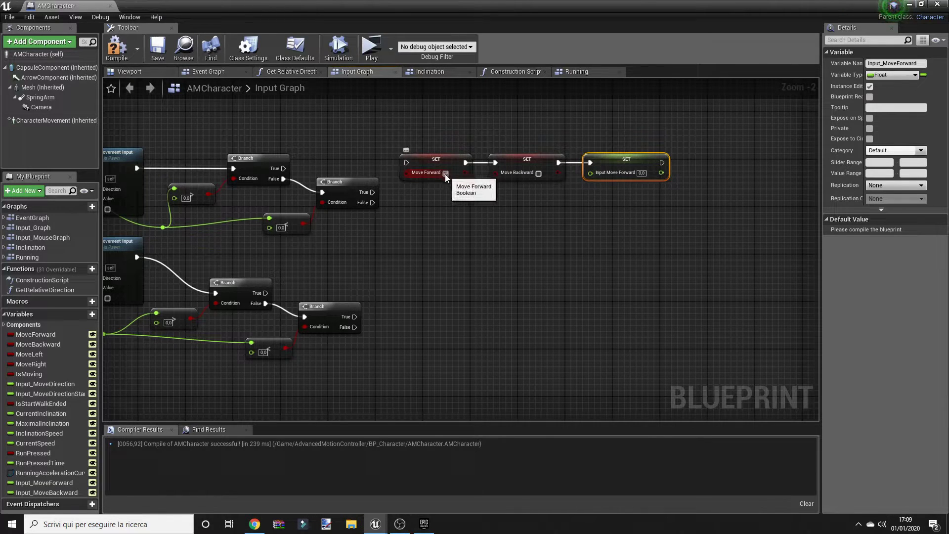
left_click_drag(283, 168, 406, 163)
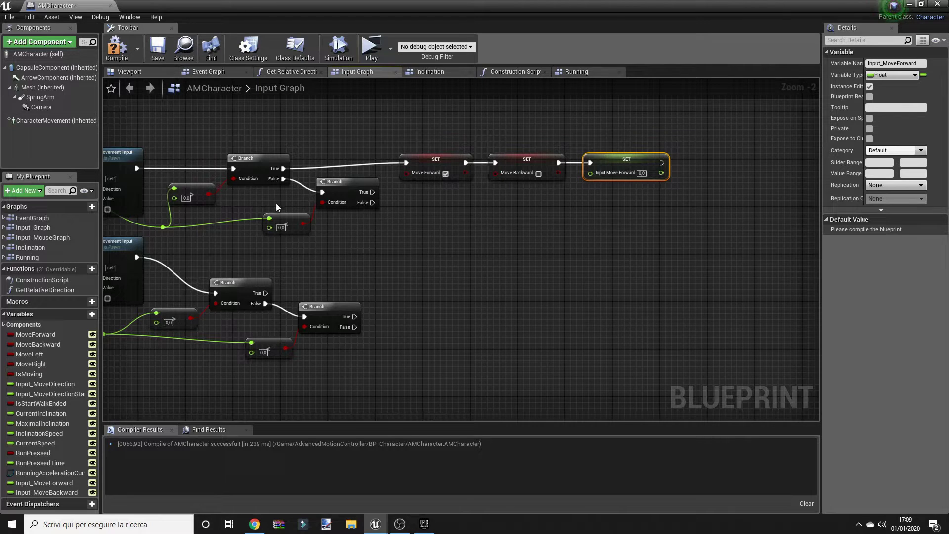
mouse_move(168, 244)
left_mouse_down()
mouse_move(641, 146)
mouse_move(642, 128)
left_mouse_up()
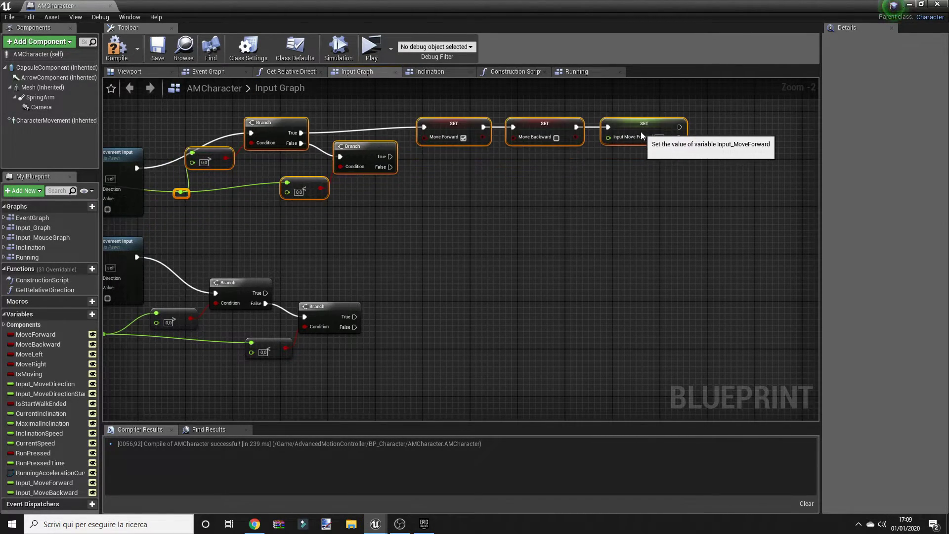
mouse_move(193, 215)
left_mouse_down()
mouse_move(352, 177)
mouse_move(368, 200)
left_mouse_up()
left_click(446, 158)
mouse_move(446, 153)
left_mouse_down()
mouse_move(616, 125)
mouse_move(597, 129)
left_mouse_up()
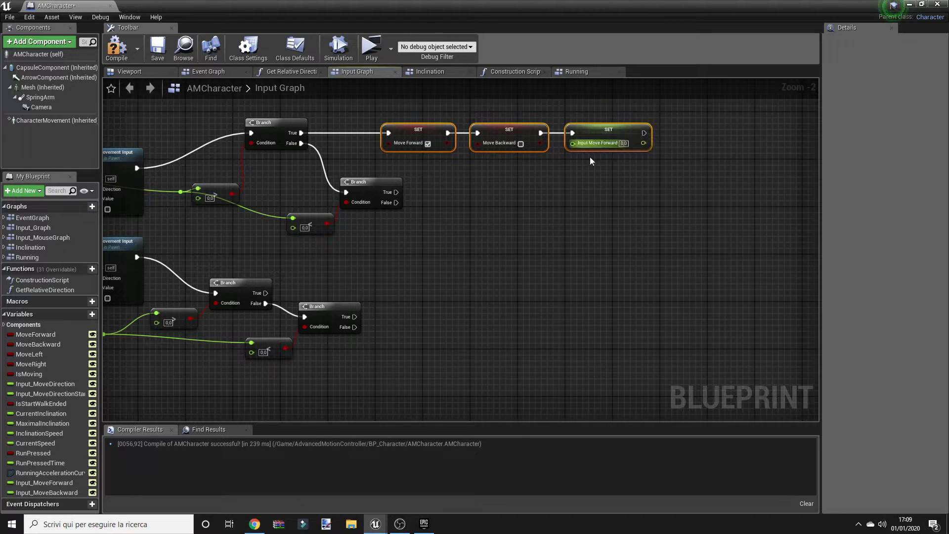
left_click(554, 224)
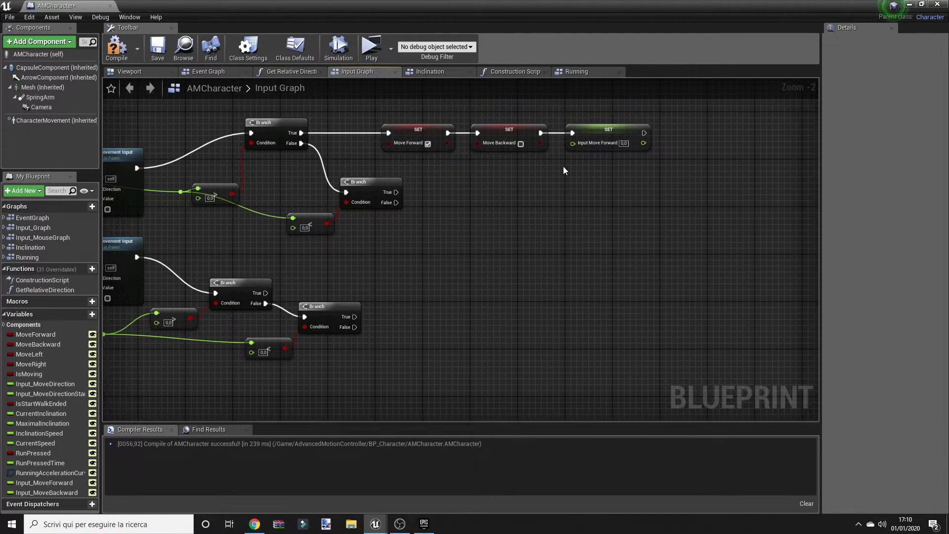
Feed MoveForward's Axis Value into the SET Input_MoveForward node.
left_click_drag(572, 143, 224, 168)
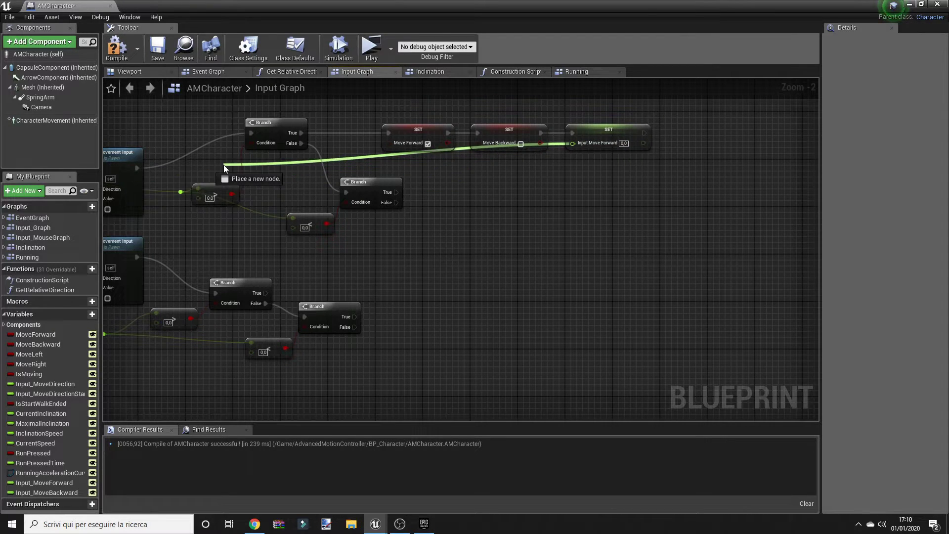
left_click_drag(223, 168, 272, 179)
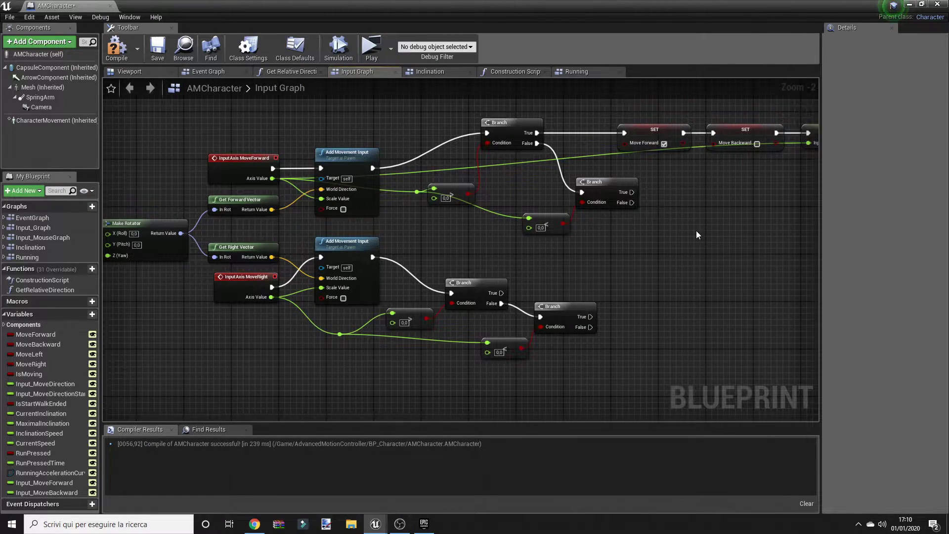
right_click_drag(698, 235, 542, 237)
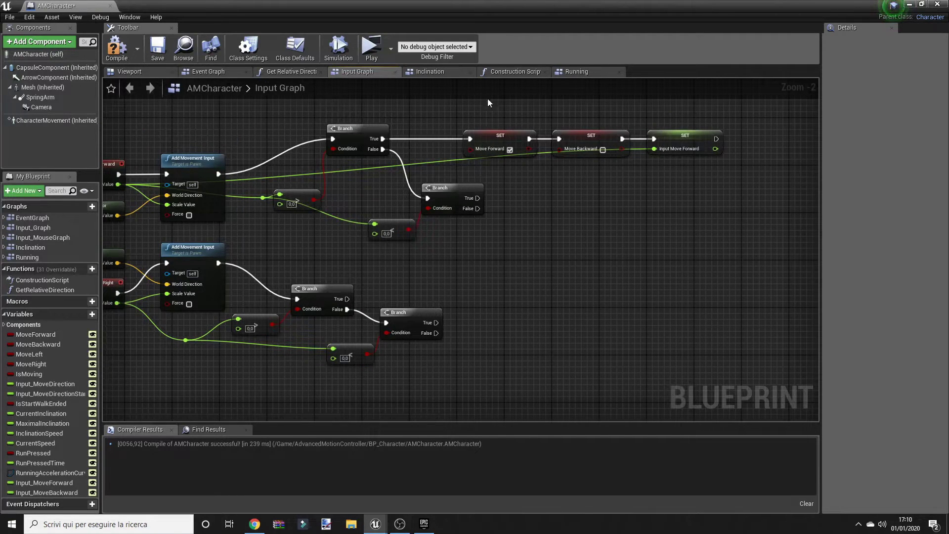
Add a SET Move Backward and SET Move Forward pair and duplicate it below.
mouse_move(38, 344)
left_mouse_down()
mouse_move(482, 185)
mouse_move(506, 191)
left_mouse_up()
left_click(538, 219)
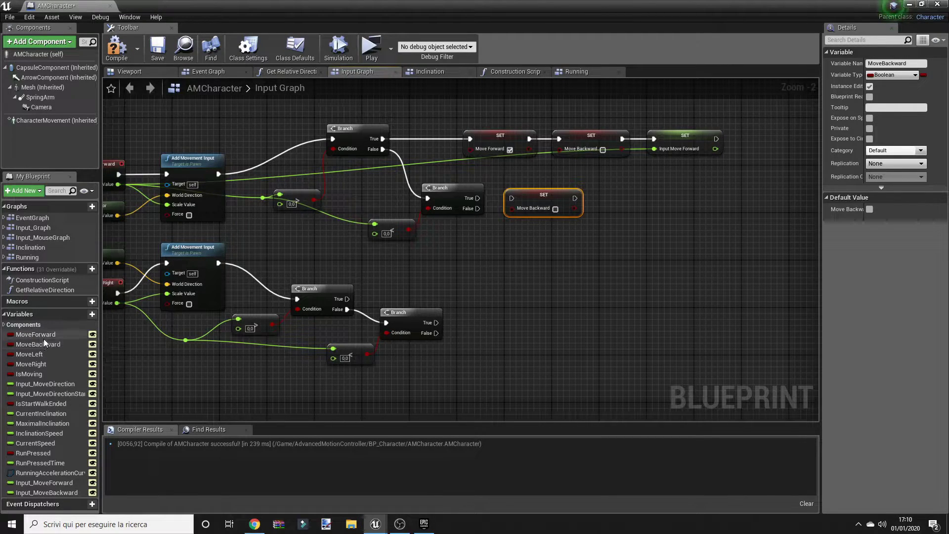
mouse_move(44, 336)
left_mouse_down()
mouse_move(615, 202)
mouse_move(577, 199)
left_mouse_up()
left_click(621, 219)
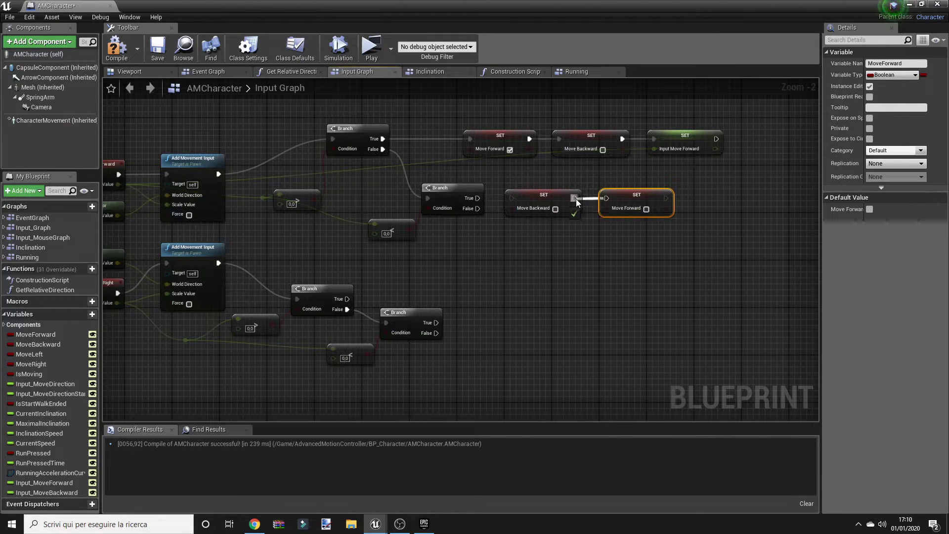
left_click(573, 205, "shift")
key("ctrl+c")
key("ctrl+v")
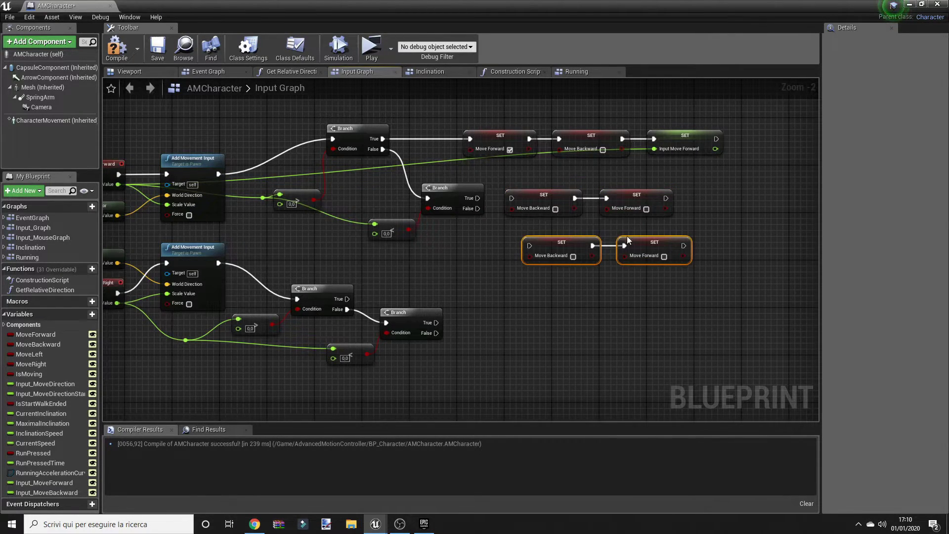
left_click_drag(641, 238, 618, 226)
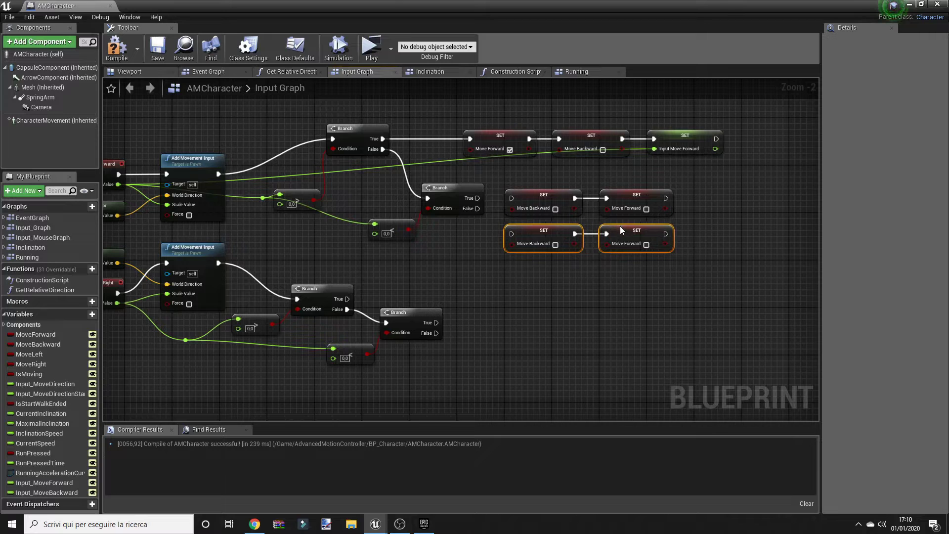
left_click(618, 226)
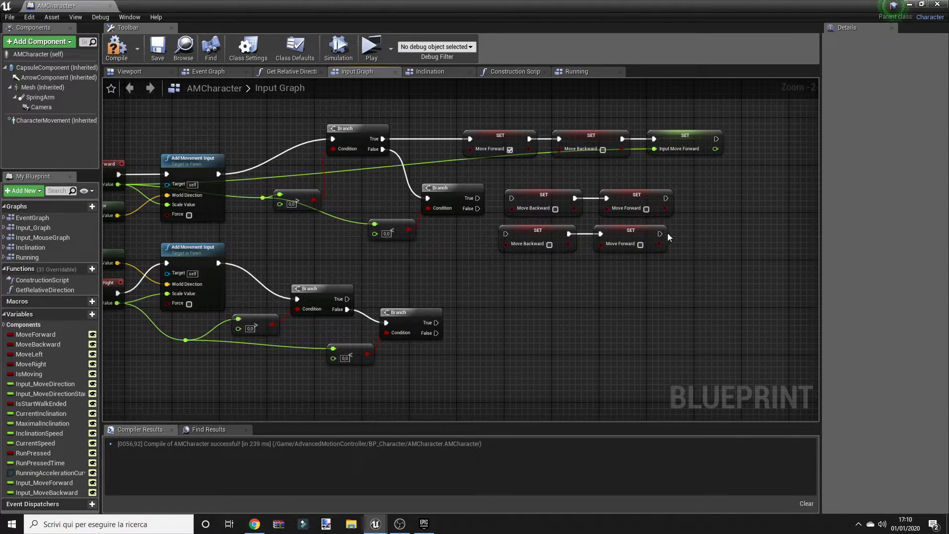
left_click_drag(667, 236, 613, 241)
left_click(709, 199)
mouse_move(709, 199)
right_mouse_down()
mouse_move(624, 187)
mouse_move(556, 225)
right_mouse_up()
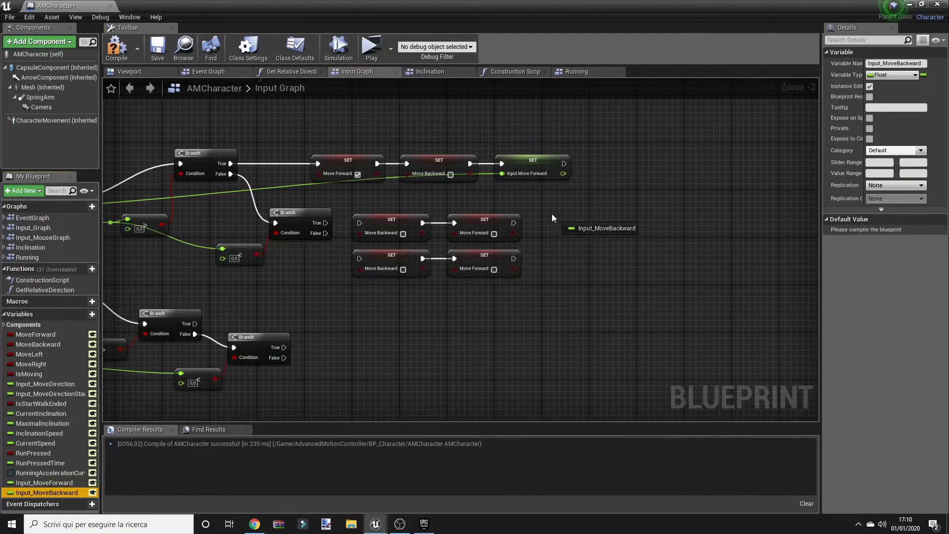
Add SET Input_MoveBackward, link the second Branch's True output, and feed it MoveForward's Axis Value.
mouse_move(40, 493)
left_mouse_down()
mouse_move(550, 214)
mouse_move(547, 229)
mouse_move(514, 223)
left_mouse_up()
left_click(583, 238)
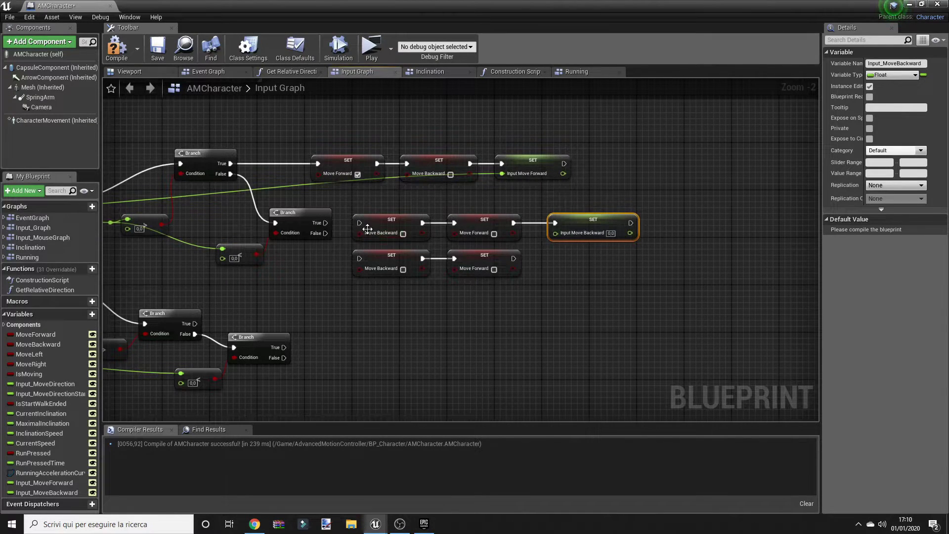
mouse_move(361, 223)
left_mouse_down()
mouse_move(325, 223)
mouse_move(360, 258)
left_mouse_up()
scroll(480, 254, "down", 1)
right_click_drag(370, 295, 576, 293)
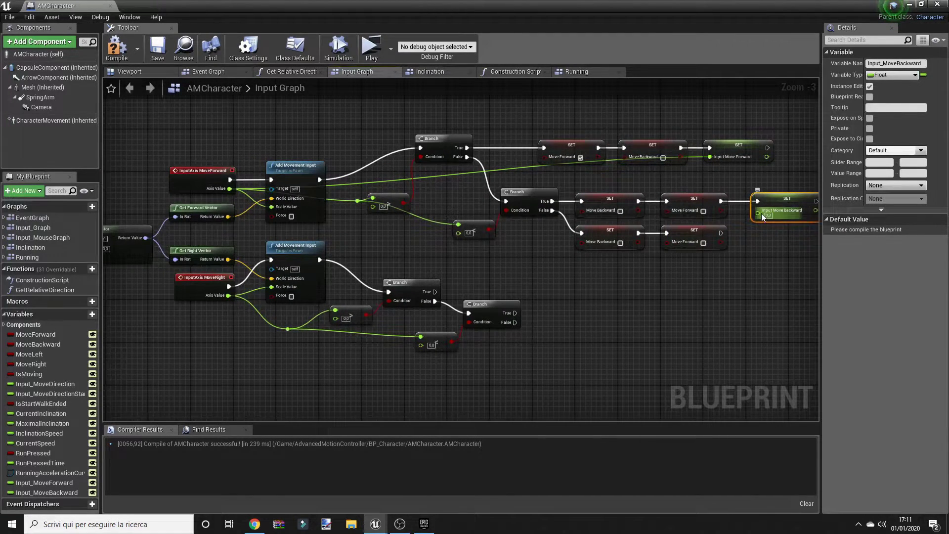
left_click_drag(762, 214, 304, 214)
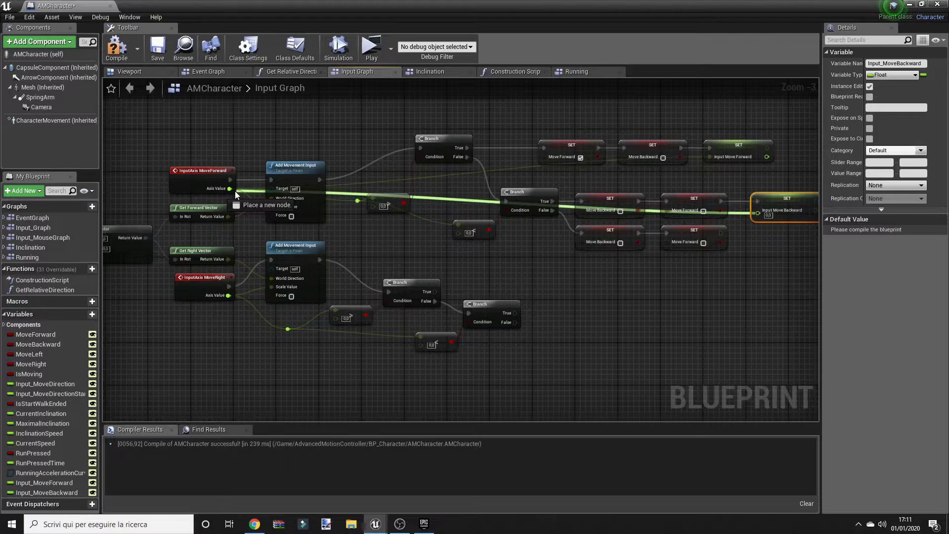
left_click_drag(248, 193, 230, 189)
mouse_move(671, 314)
right_mouse_down()
mouse_move(600, 304)
mouse_move(565, 314)
right_mouse_up()
Add SET Move Right chained into SET Move Left, driven by the upper right-axis Branch's True pin.
left_click(596, 303)
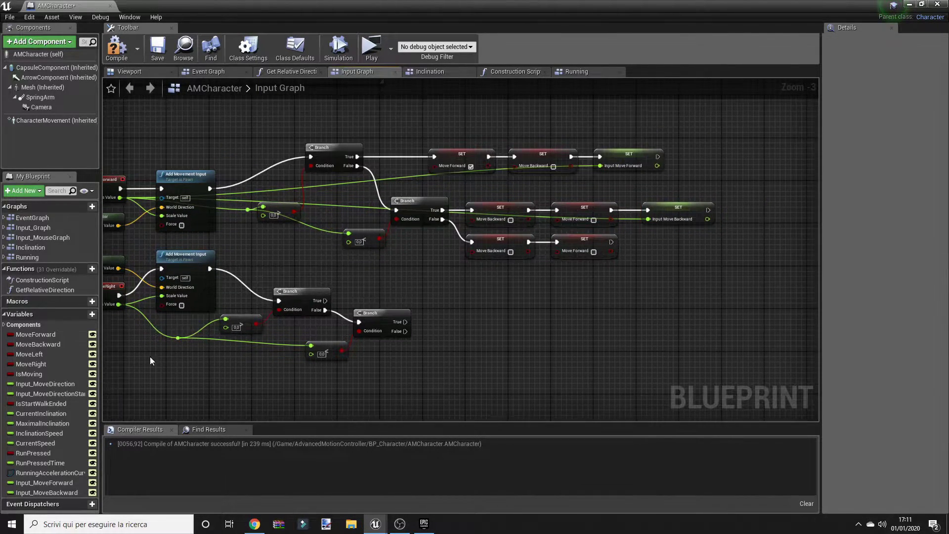
left_click_drag(43, 366, 395, 341)
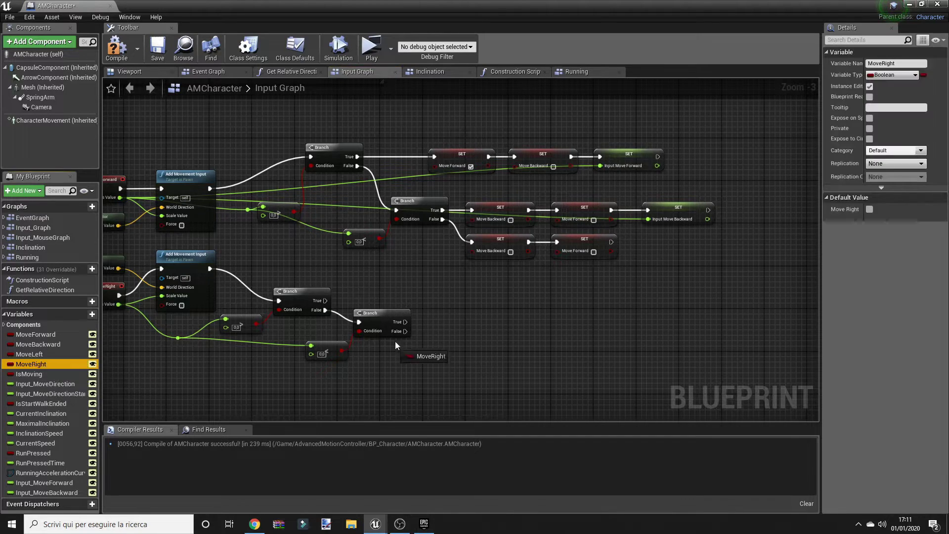
left_click_drag(449, 310, 444, 296)
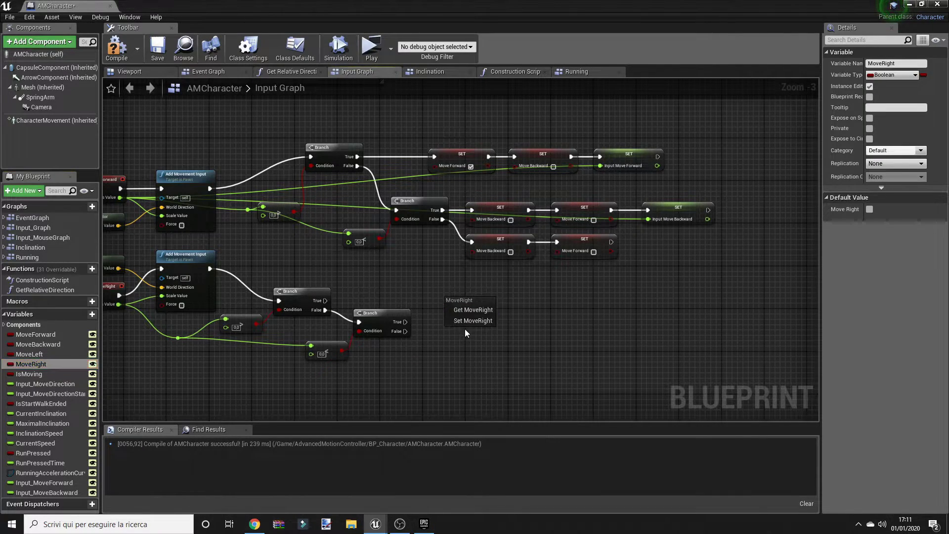
left_click(471, 321)
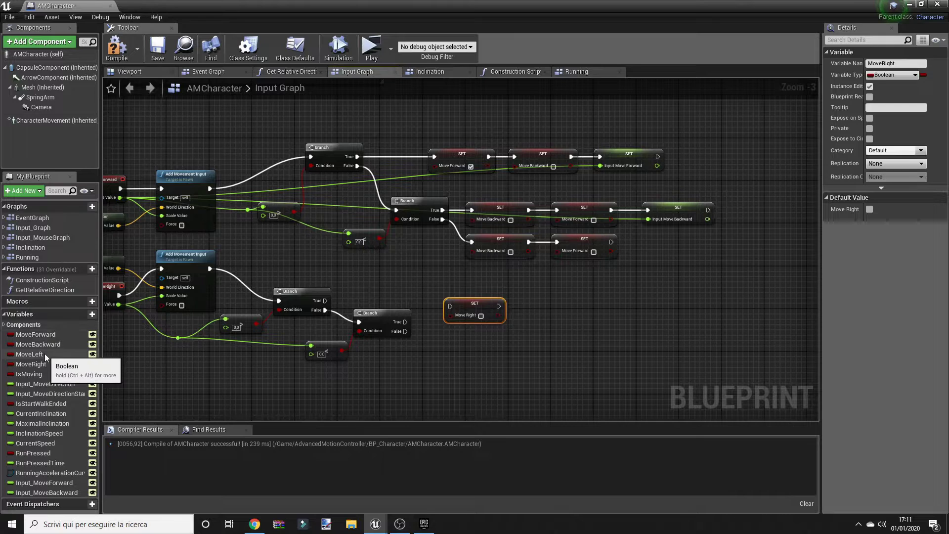
mouse_move(45, 354)
left_mouse_down()
mouse_move(549, 289)
mouse_move(497, 307)
left_mouse_up()
left_click(551, 309)
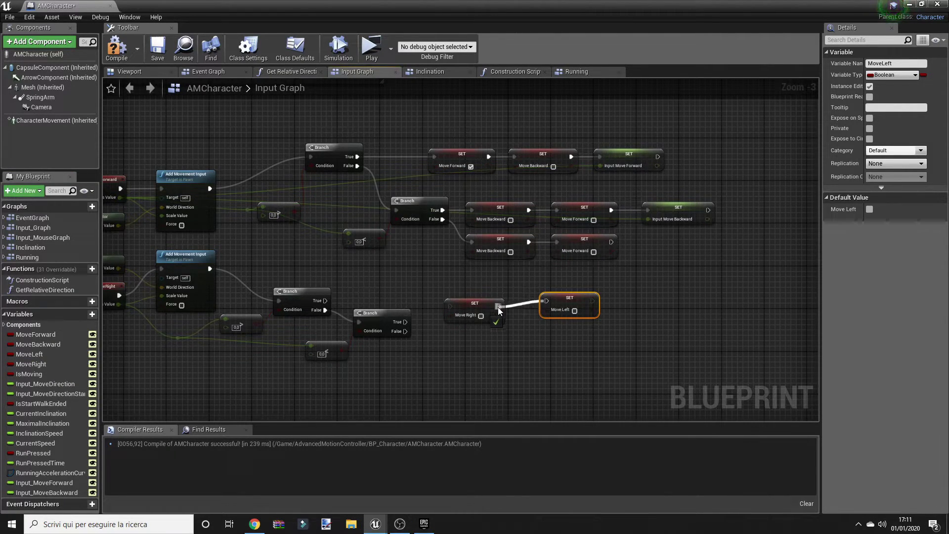
left_click_drag(574, 299, 557, 305)
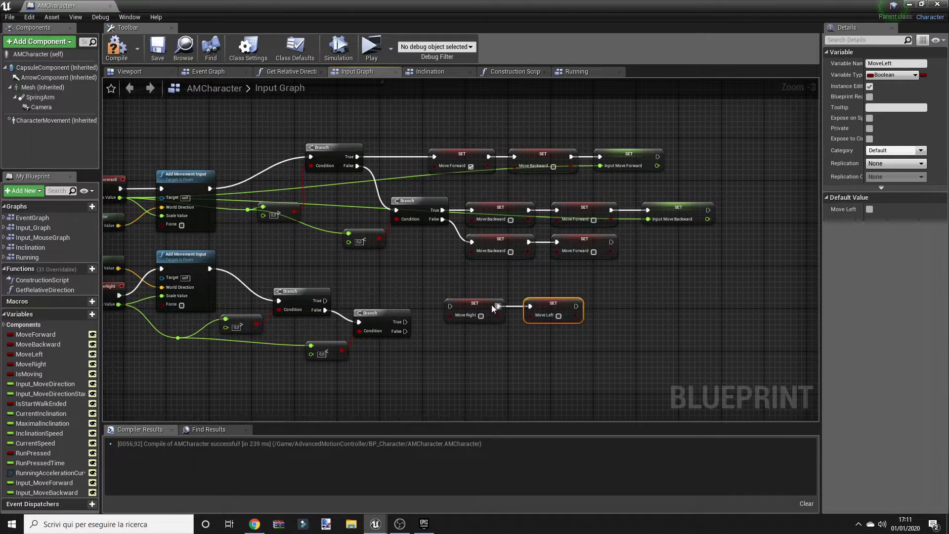
left_click_drag(451, 307, 325, 301)
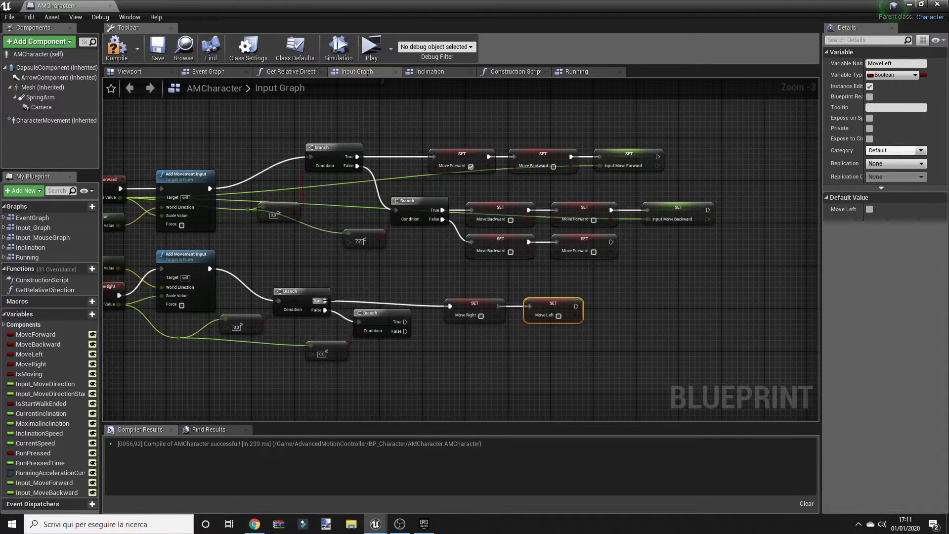
mouse_move(498, 339)
left_mouse_down()
mouse_move(569, 317)
mouse_move(554, 307)
left_mouse_up()
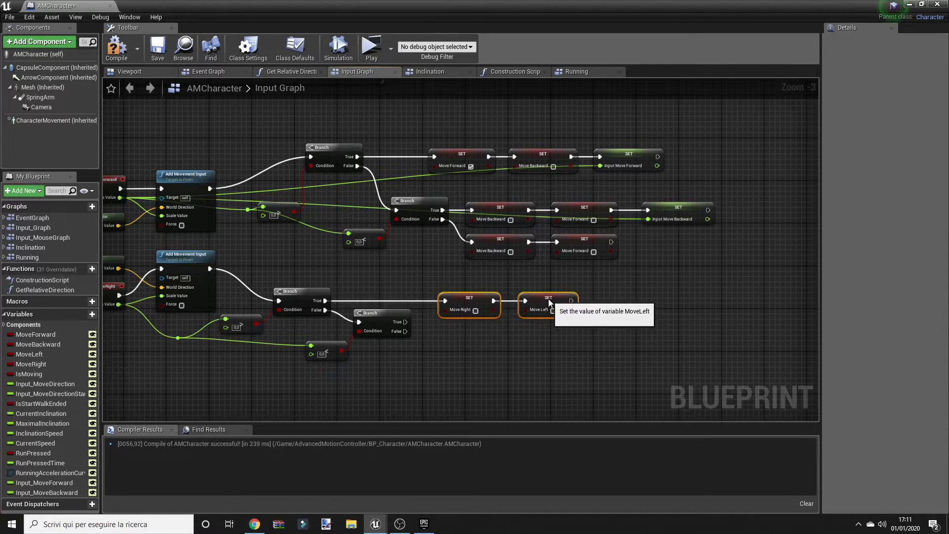
Reposition the right-axis Branch and comparison nodes and tidy the green wire with a reroute point.
right_click_drag(484, 349, 553, 321)
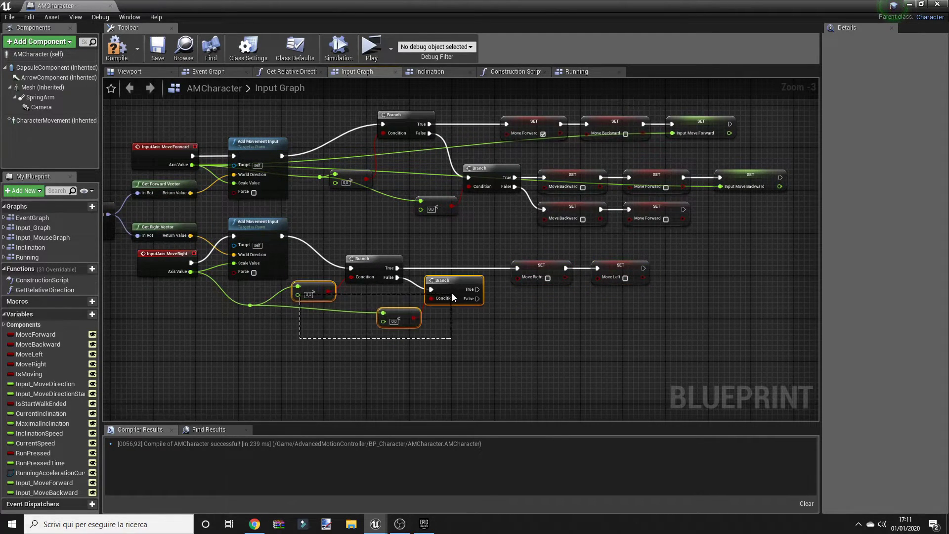
left_click_drag(452, 296, 457, 323)
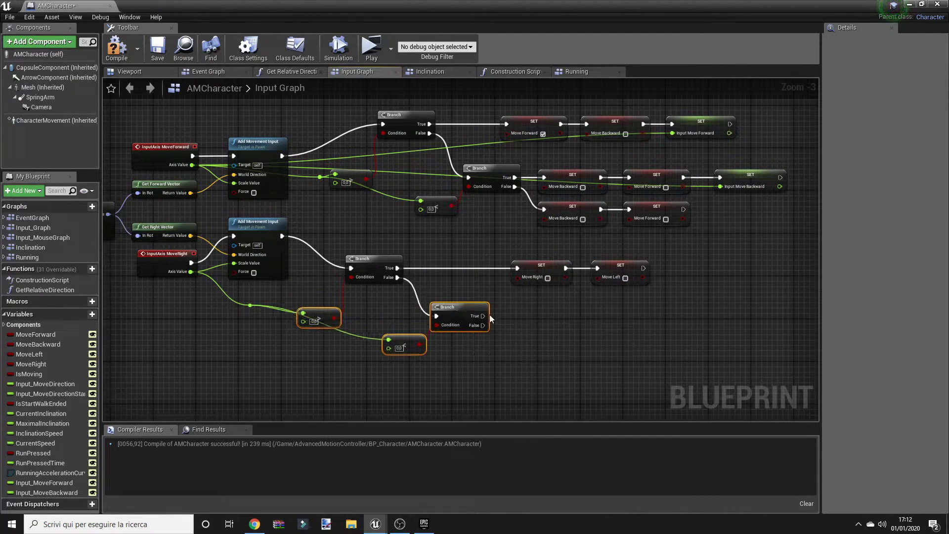
left_click(546, 325)
right_click_drag(546, 325, 554, 246)
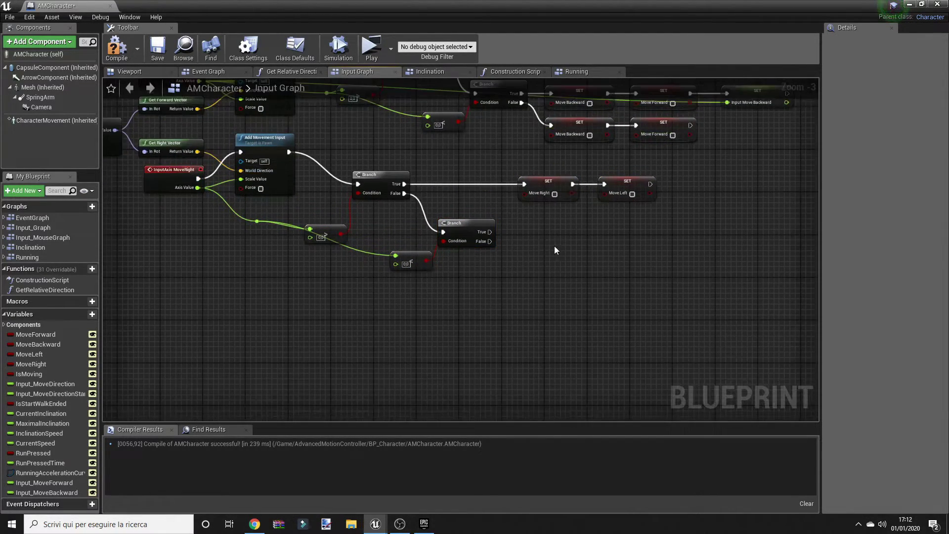
double_click(361, 249)
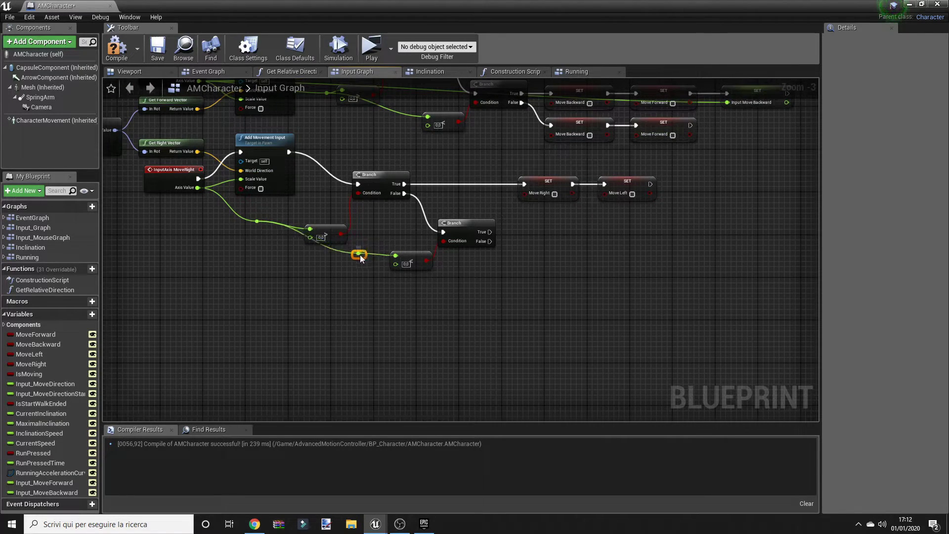
left_click(378, 227)
right_click_drag(378, 228, 394, 278)
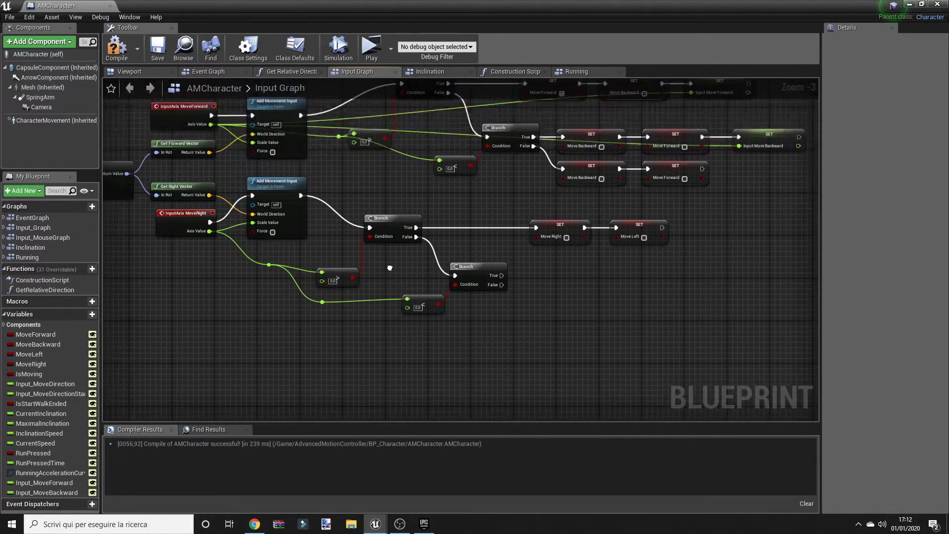
left_click(381, 197)
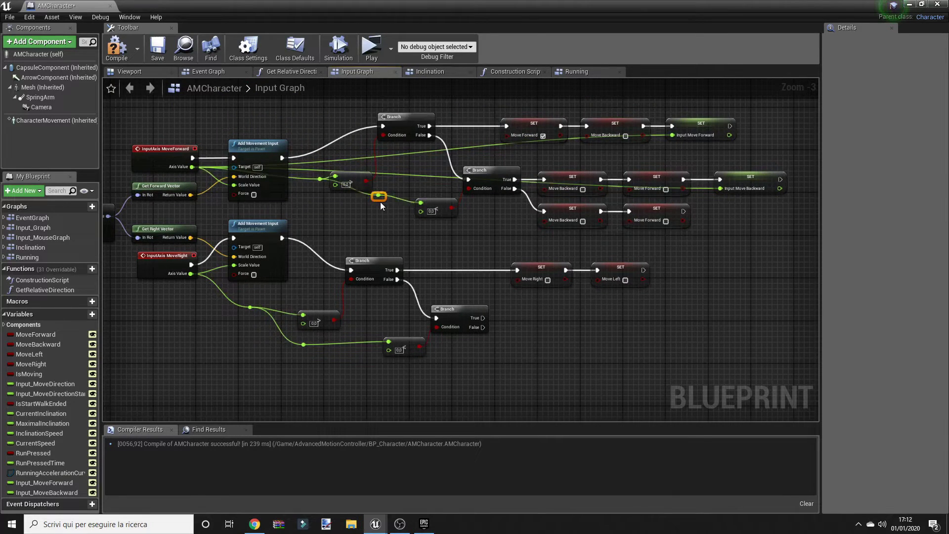
left_click_drag(382, 198, 345, 218)
Set the Move Right setter on the Branch's True path to true.
right_click_drag(387, 235, 374, 226)
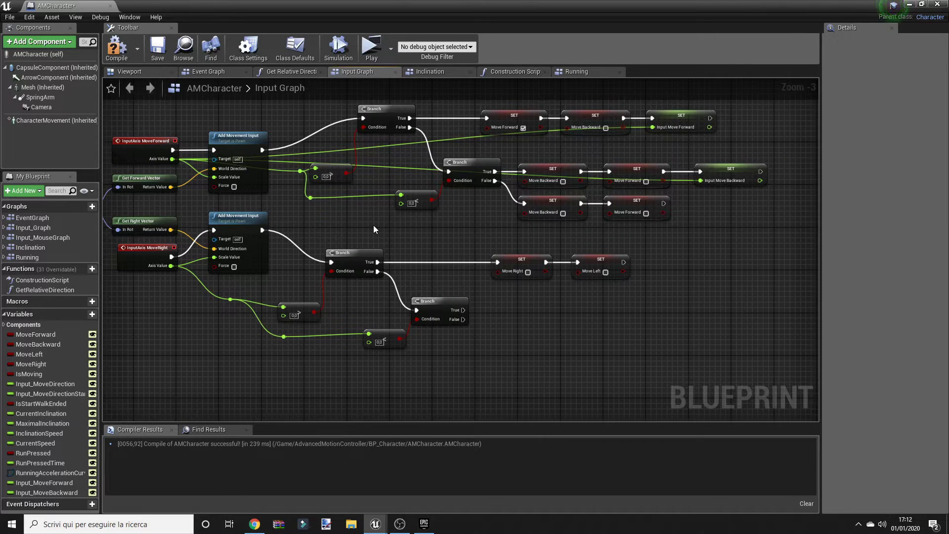
right_click_drag(541, 300, 484, 286)
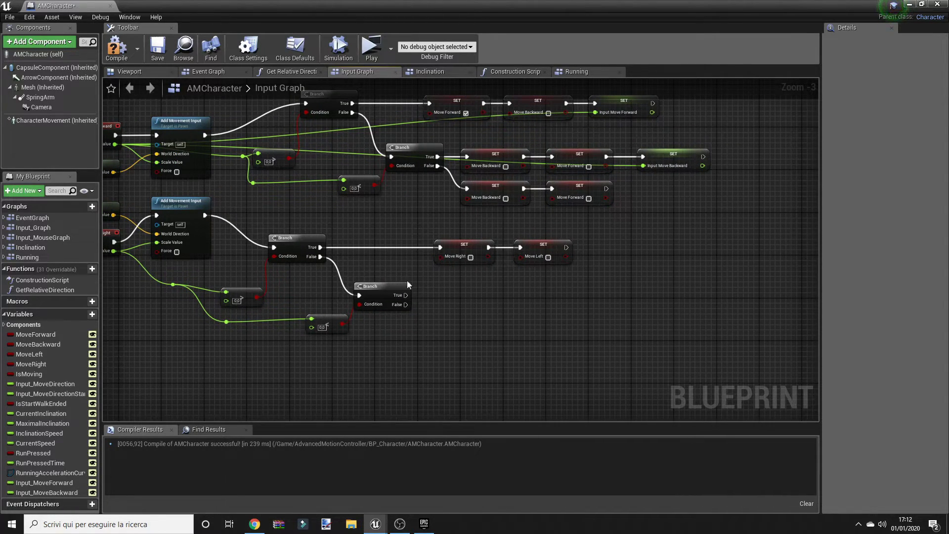
left_click(470, 258)
Add SET Move Left and SET Move Right nodes beside the second Branch and duplicate the pair.
left_click_drag(39, 353, 508, 307)
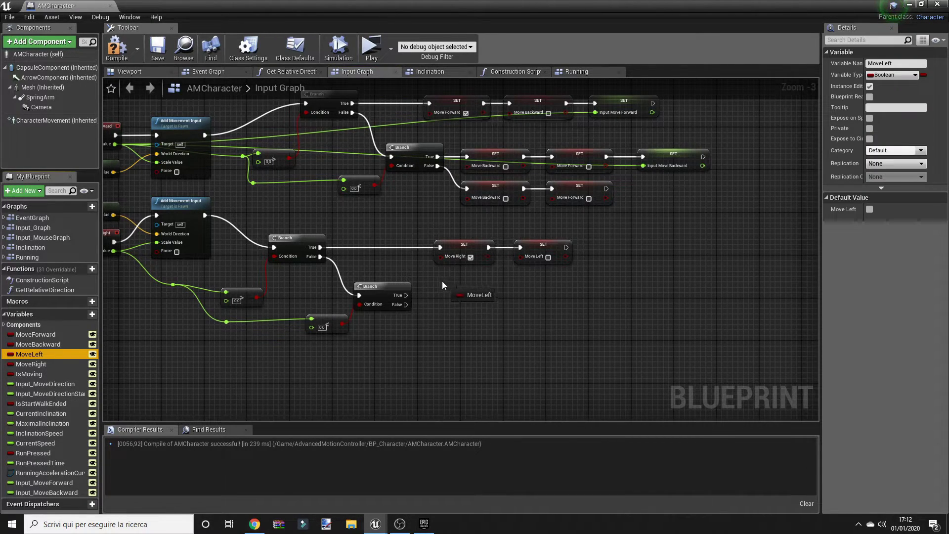
left_click_drag(442, 281, 459, 295)
left_click(460, 306)
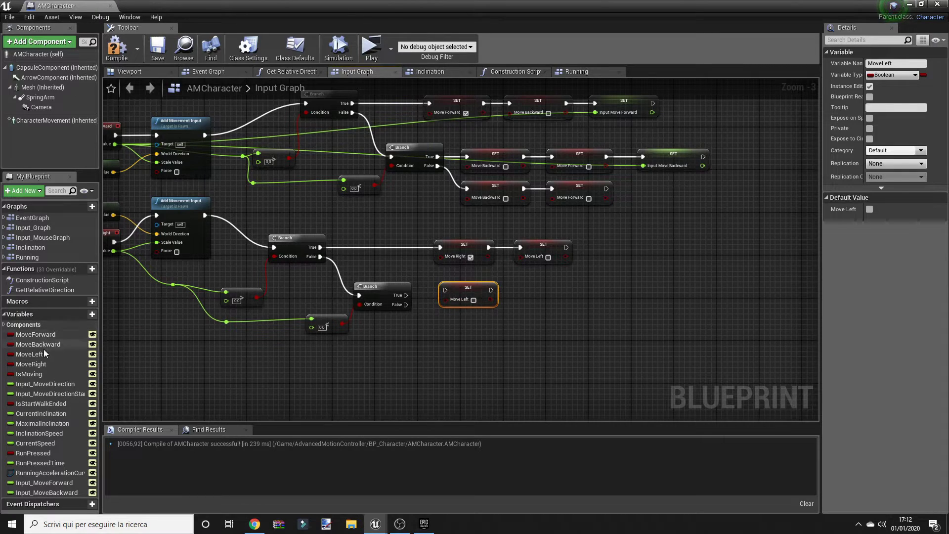
left_click_drag(46, 363, 517, 283)
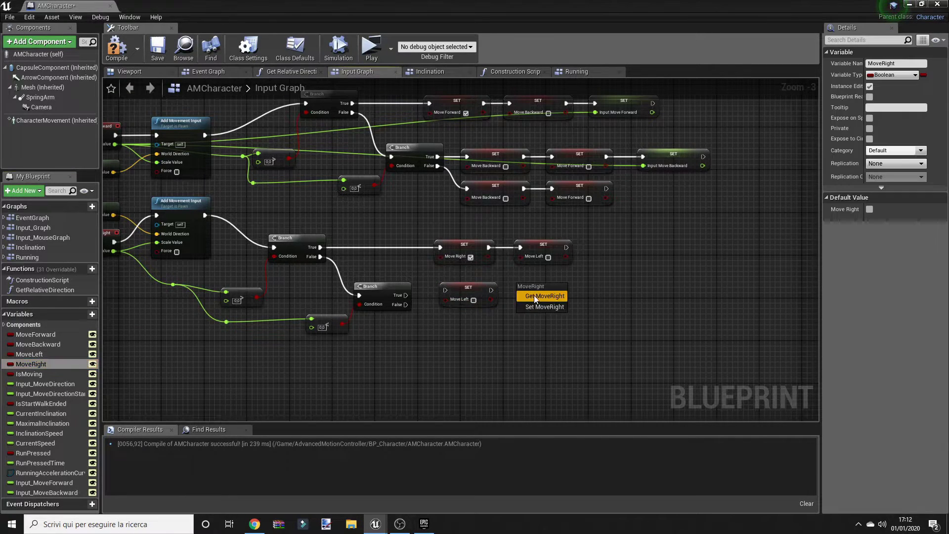
left_click(536, 304)
left_click_drag(472, 322, 526, 302)
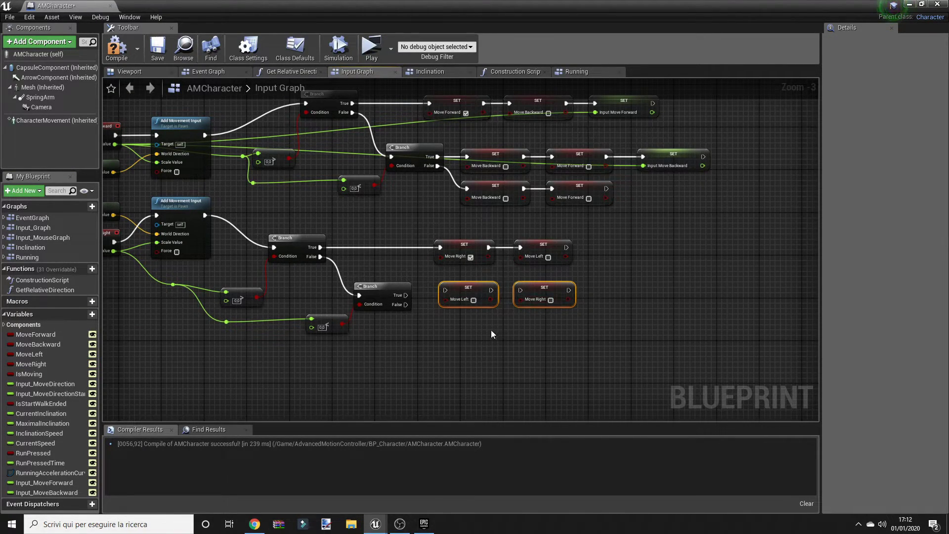
key("ctrl+w")
left_click_drag(549, 334, 534, 324)
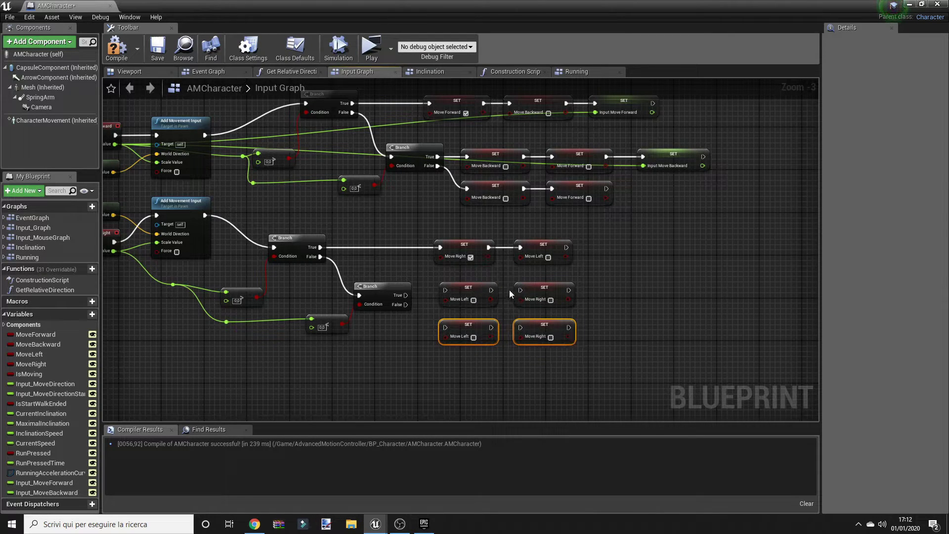
Chain each Move Left/Move Right pair, wire them to Branch True/False, and set Move Left true on True.
left_click_drag(490, 291, 520, 290)
mouse_move(520, 328)
left_mouse_down()
mouse_move(485, 330)
mouse_move(383, 306)
mouse_move(447, 290)
left_mouse_up()
left_click_drag(637, 281, 482, 331)
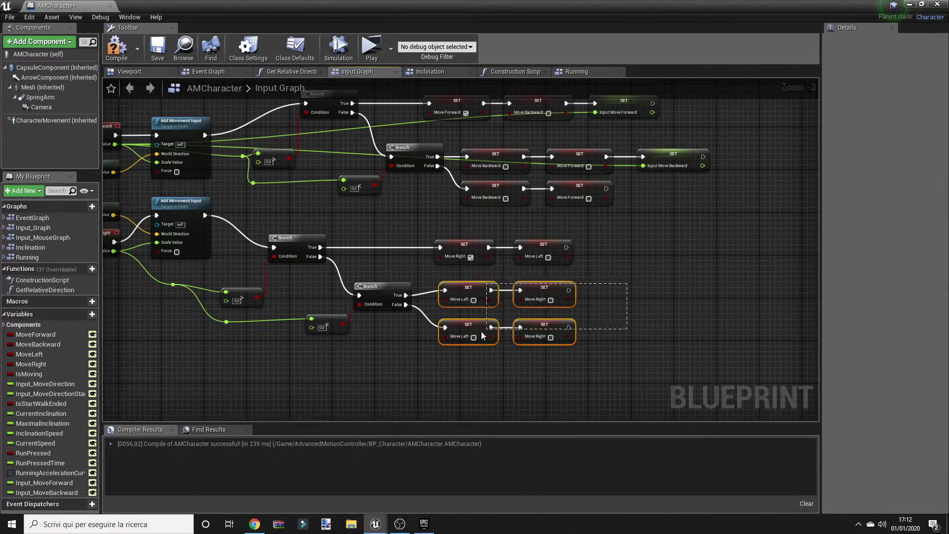
left_click_drag(481, 286, 481, 292)
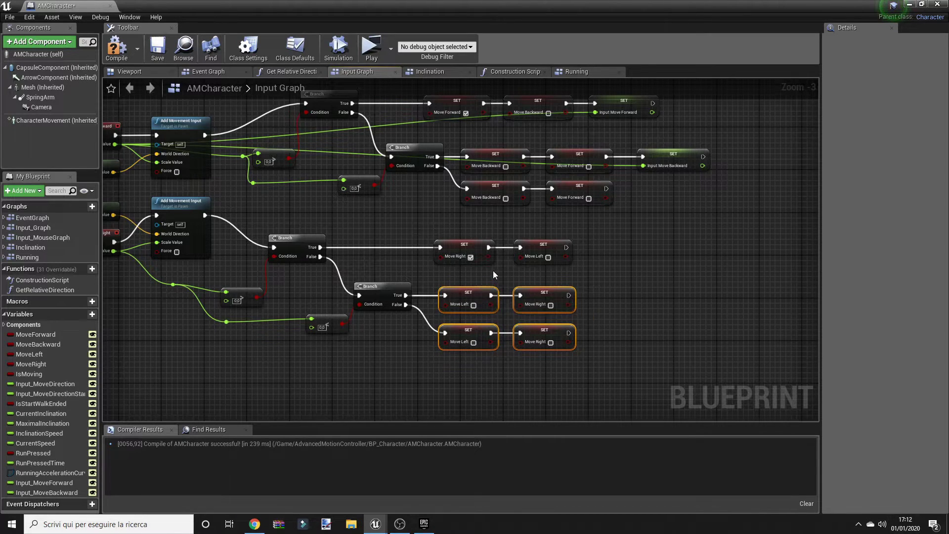
left_click(494, 271)
left_click(473, 305)
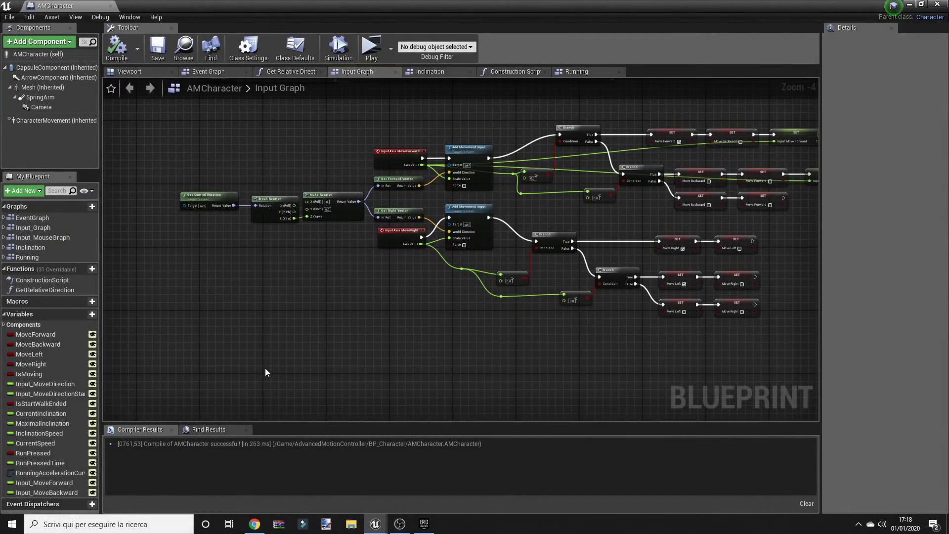
Add an InputAction Input_Run event node to empty space in the Running graph.
right_click(265, 368)
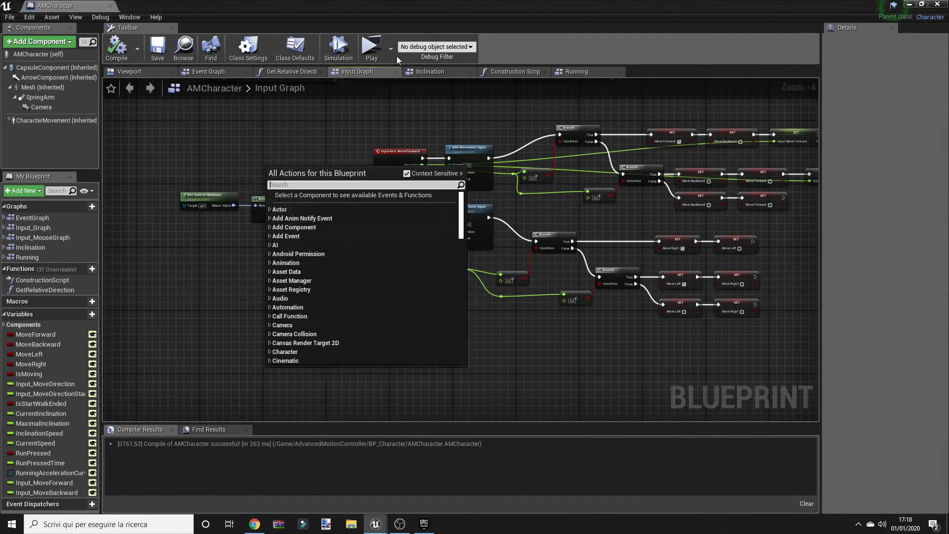
left_click(399, 103)
left_click(577, 72)
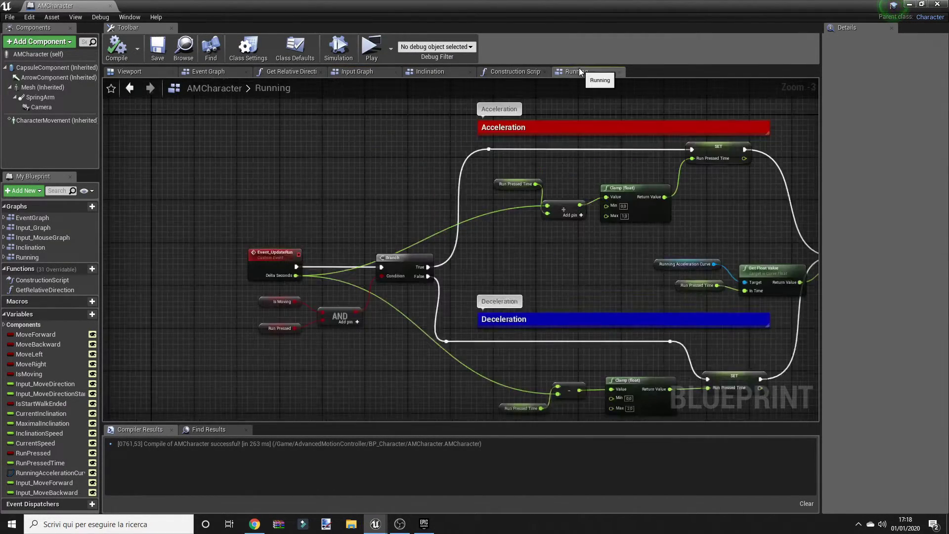
right_click_drag(432, 283, 381, 174)
scroll(342, 278, "down", 1)
right_click_drag(342, 278, 407, 264)
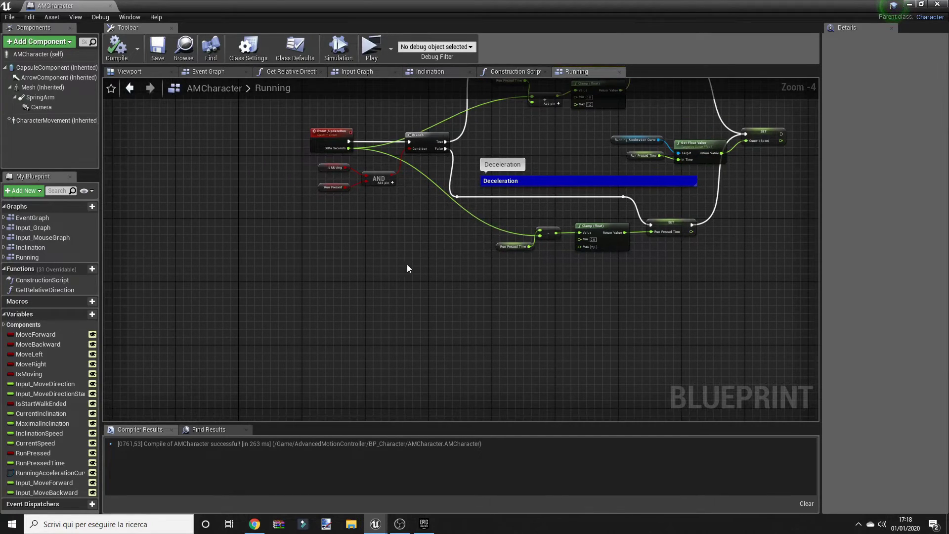
right_click(356, 290)
type("input")
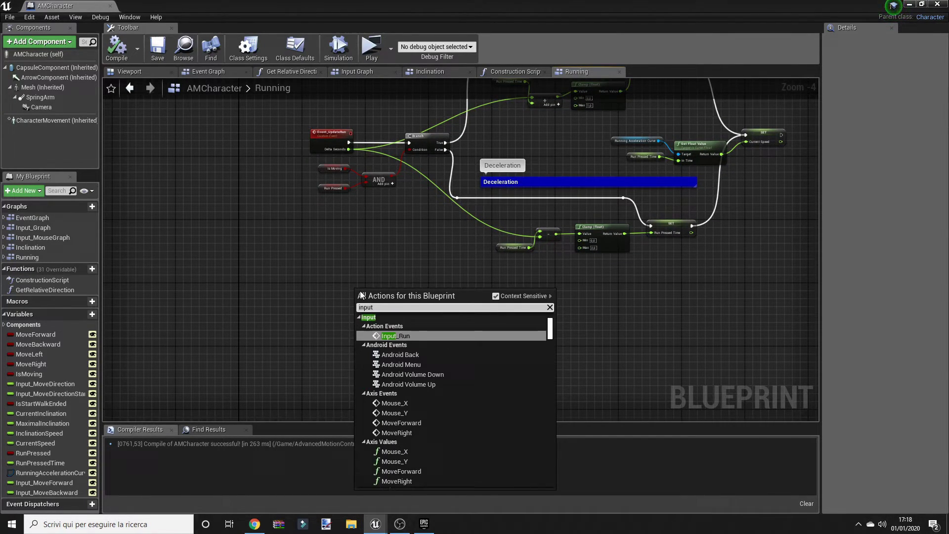
key("Return")
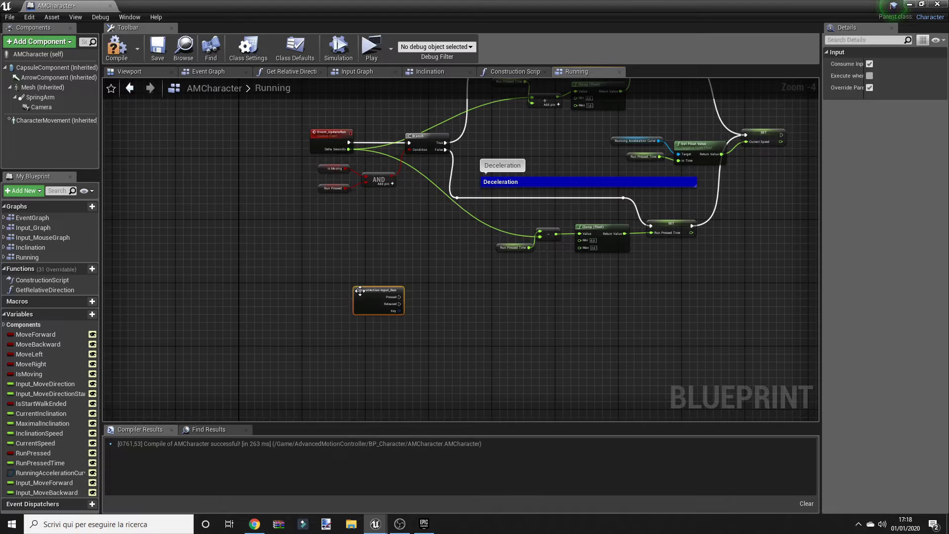
Wire Pressed and Released to two Set Run Pressed nodes, ticking true on the Pressed setter.
scroll(359, 291, "up", 1)
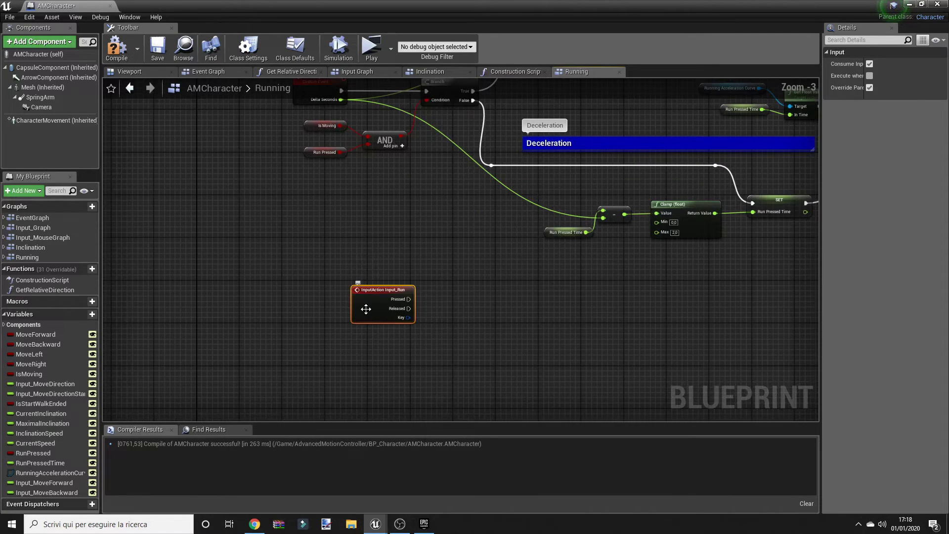
left_click(335, 247)
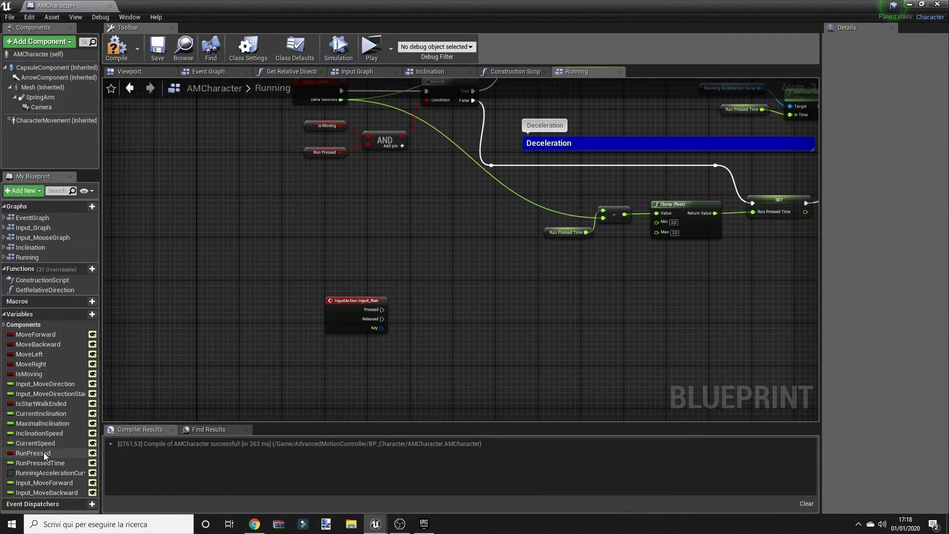
left_click_drag(43, 453, 340, 355)
left_click_drag(407, 306, 407, 307)
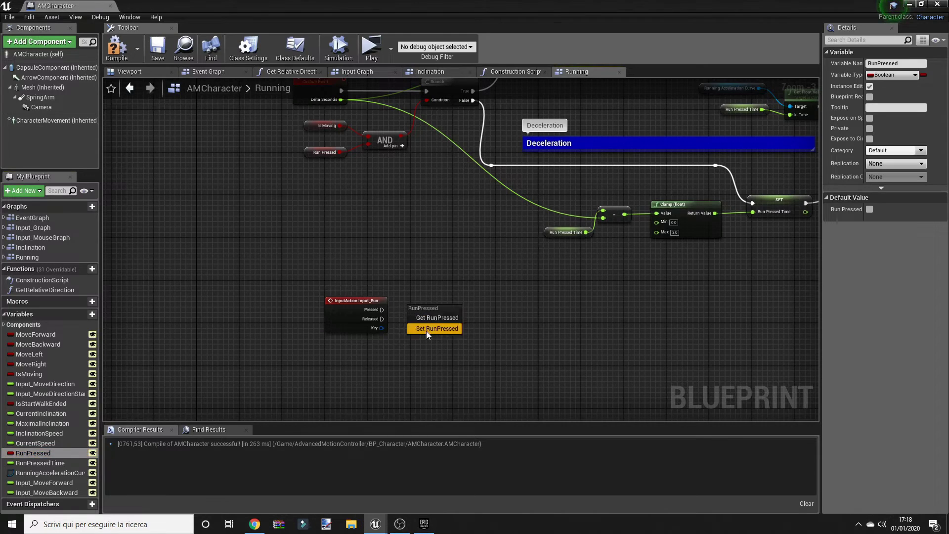
left_click(437, 323)
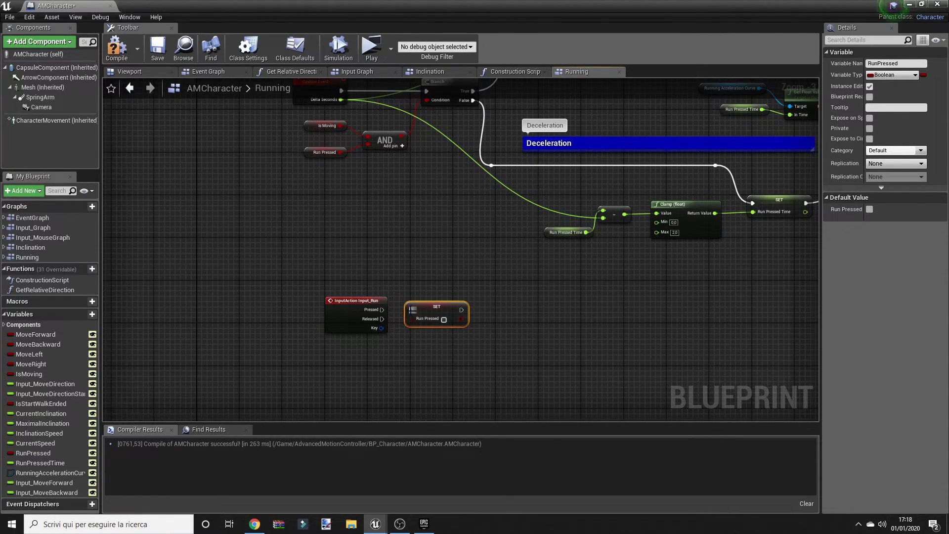
mouse_move(412, 310)
left_mouse_down()
mouse_move(372, 315)
mouse_move(383, 312)
left_mouse_up()
left_click_drag(452, 364, 412, 347)
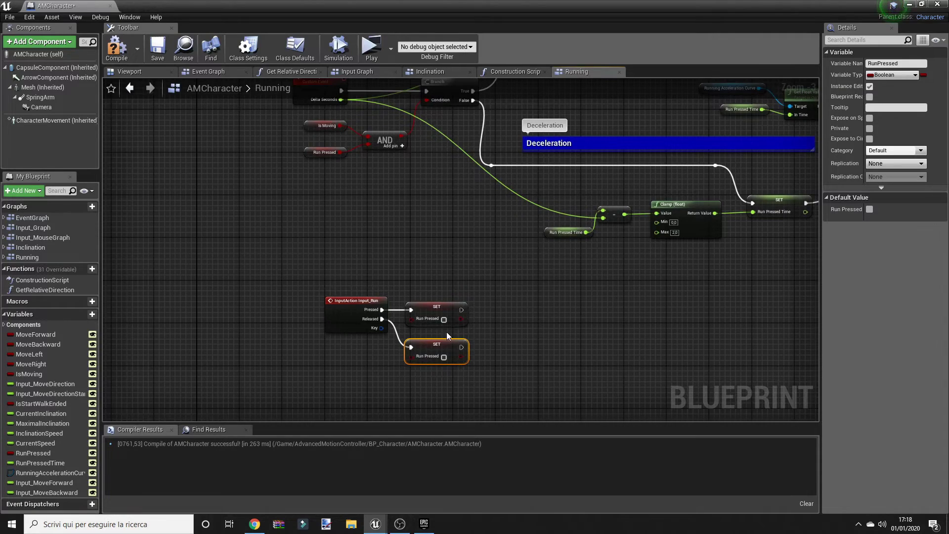
left_click(454, 329)
left_click(444, 319)
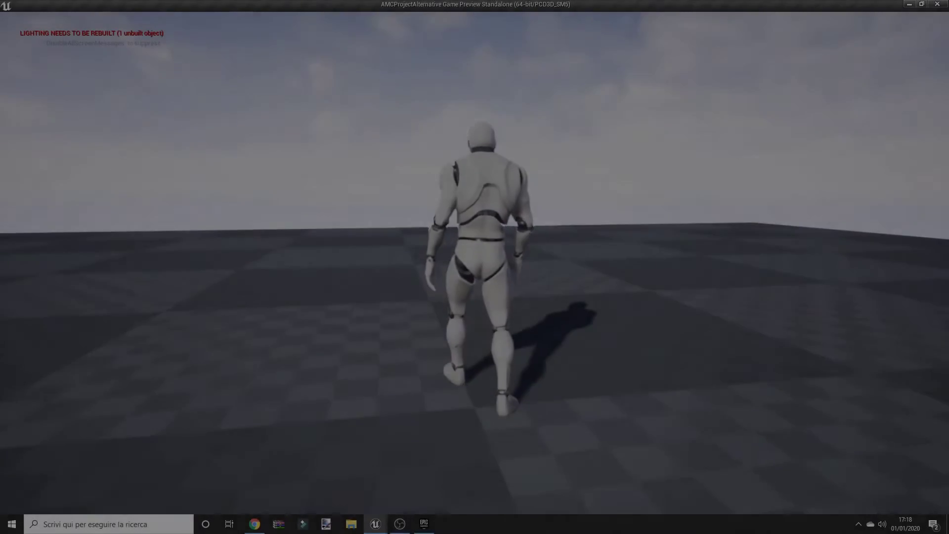
Hold Shift in the standalone preview so the mannequin switches from walking to running.
key("shift")
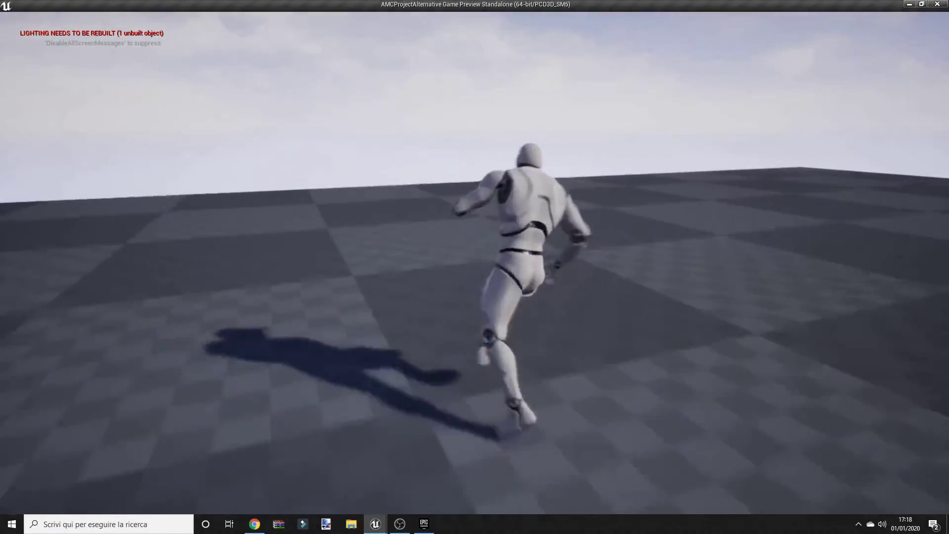